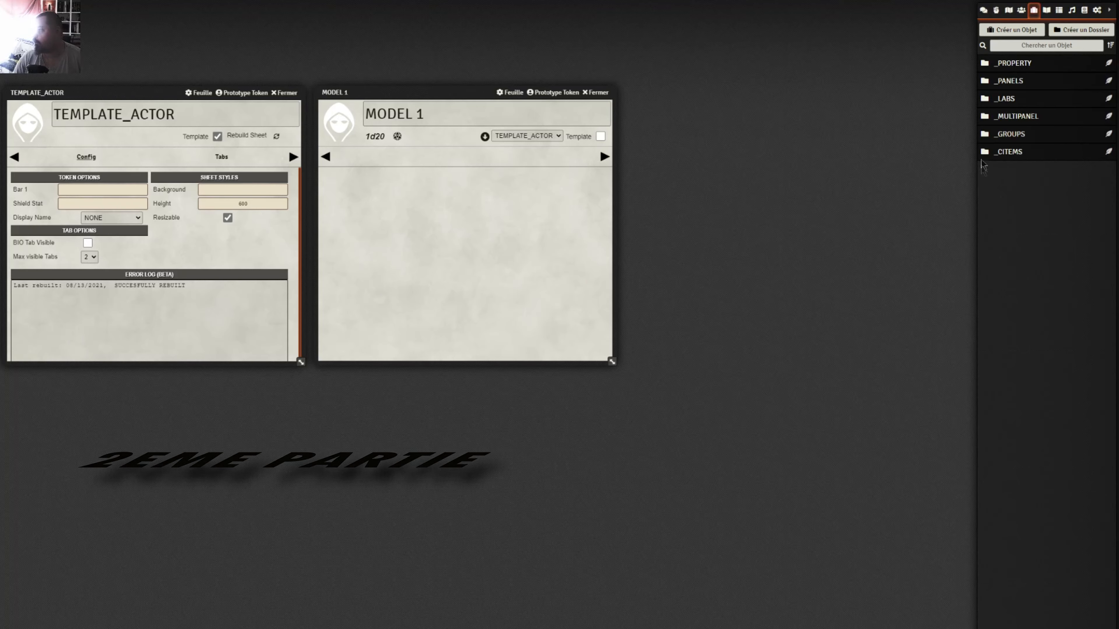
- Detach the item directory into its own floating window and place it below the two actor sheets
{"action": "right_click", "coordinate": [1033, 13]}
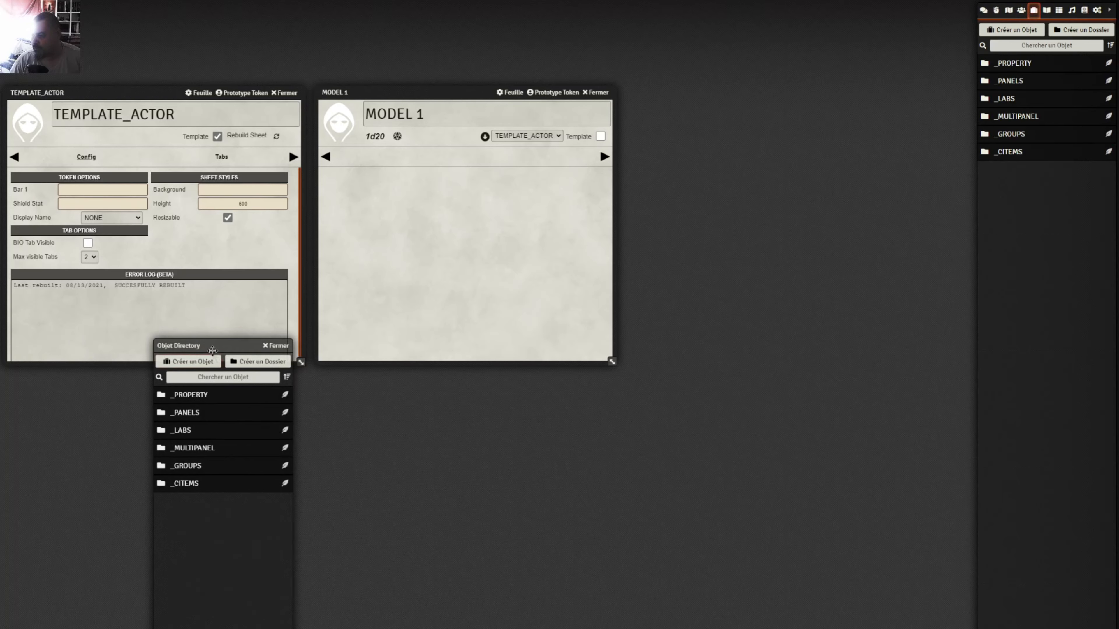
{"action": "left_click_drag", "start_coordinate": [216, 347], "coordinate": [280, 381]}
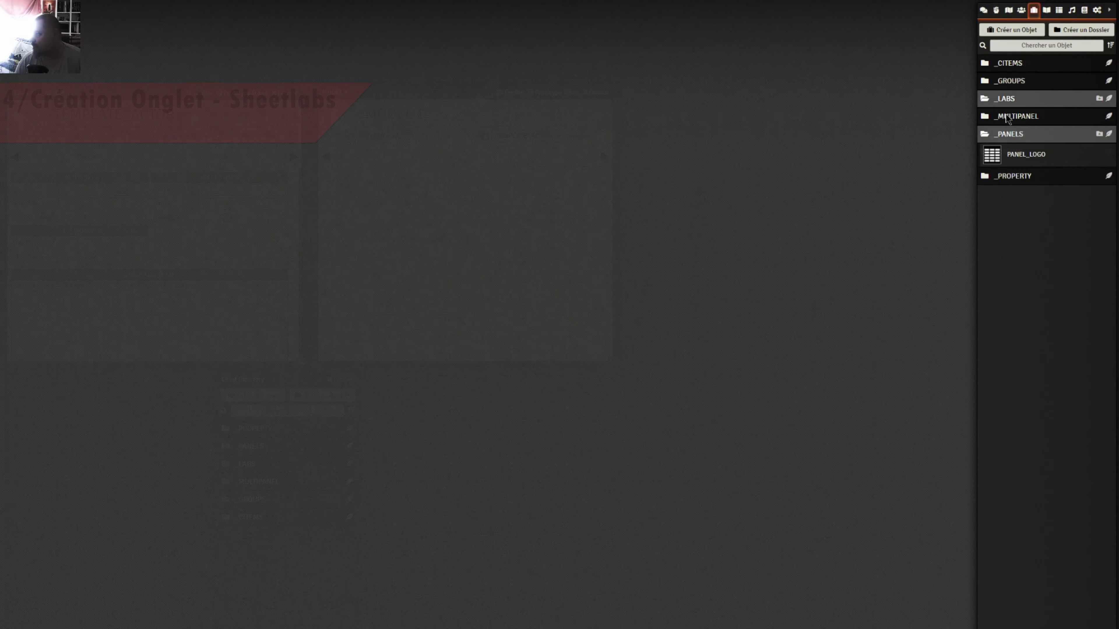
- Start a new item in the _LABS folder and name it LABS_GREEN_DAWN_MALL
{"action": "left_click", "coordinate": [1109, 100]}
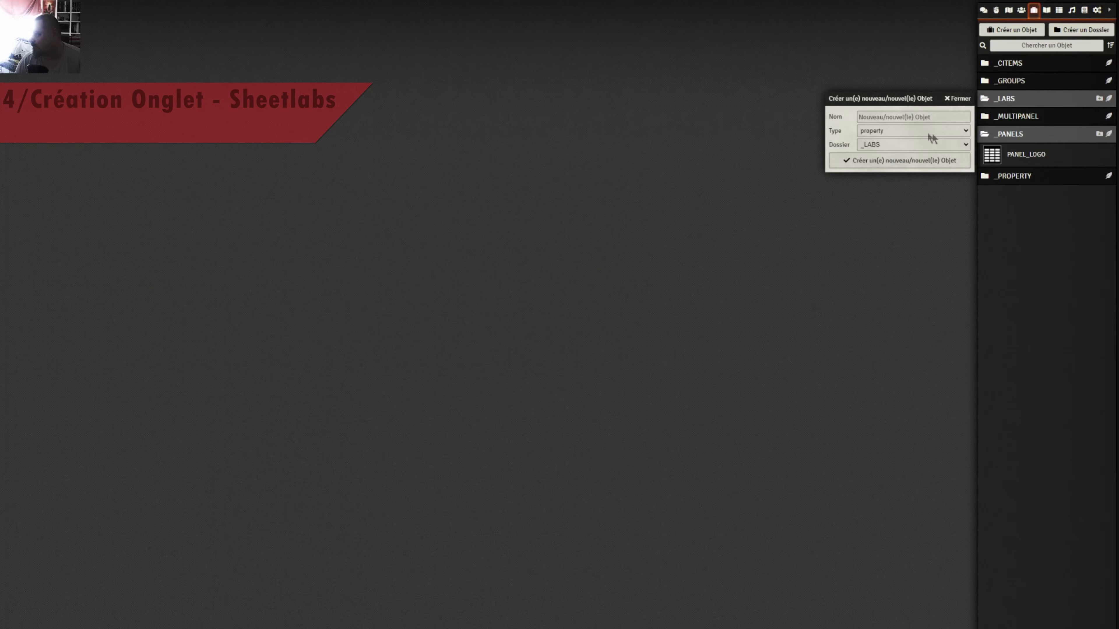
{"action": "left_click", "coordinate": [907, 118]}
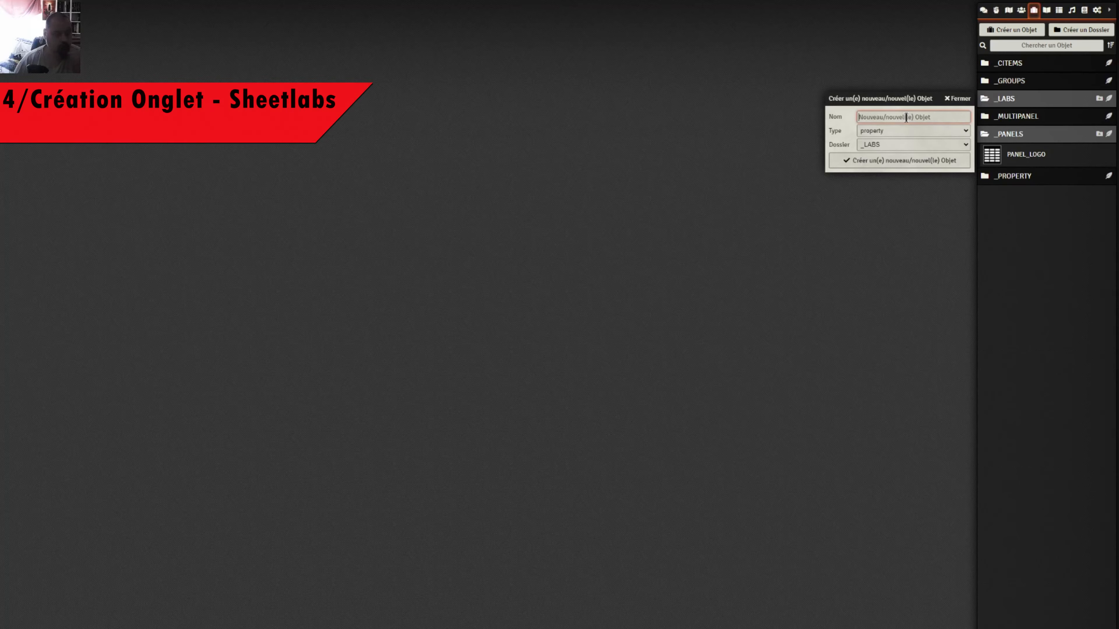
{"action": "type", "text": "gr"}
{"action": "key", "text": "BackSpace"}
{"action": "key", "text": "BackSpace"}
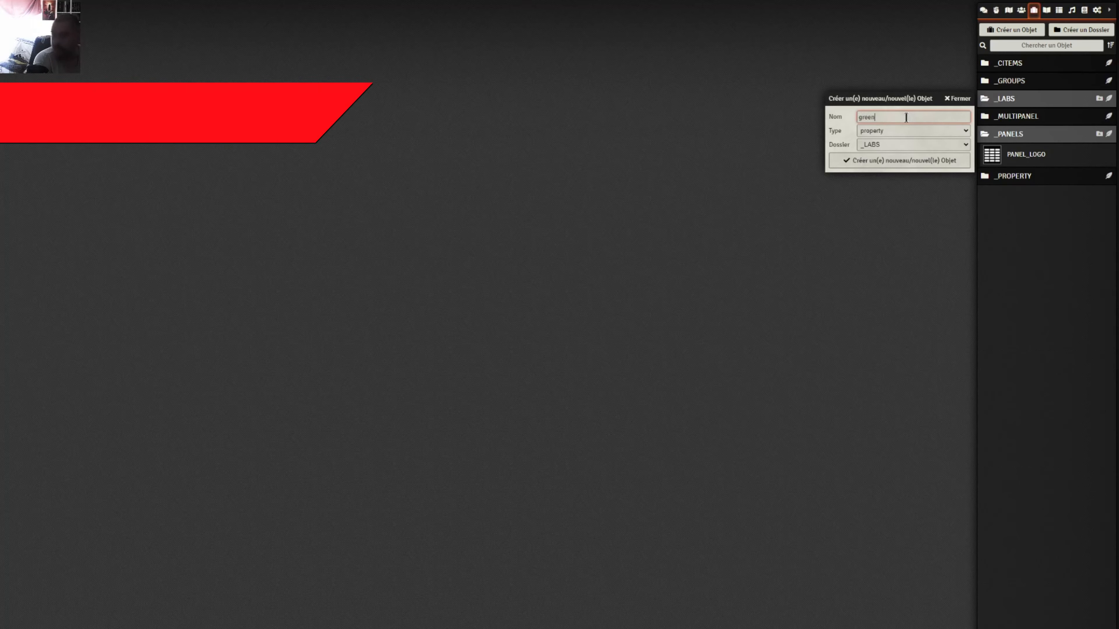
{"action": "key", "text": "BackSpace"}
{"action": "key", "text": "BackSpace"}
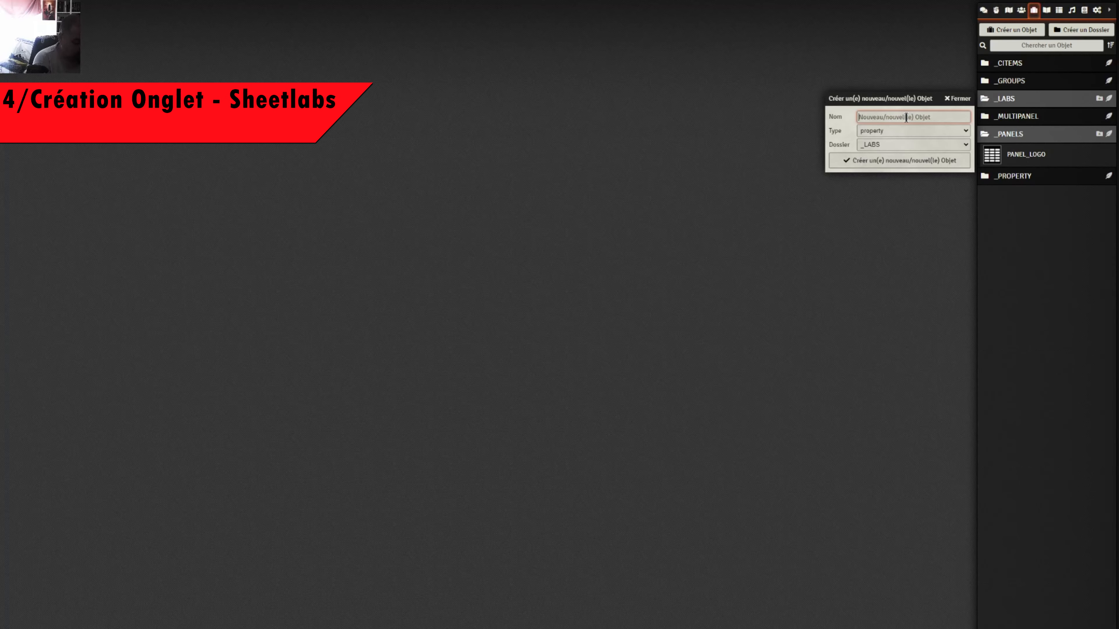
{"action": "type", "text": "LABS"}
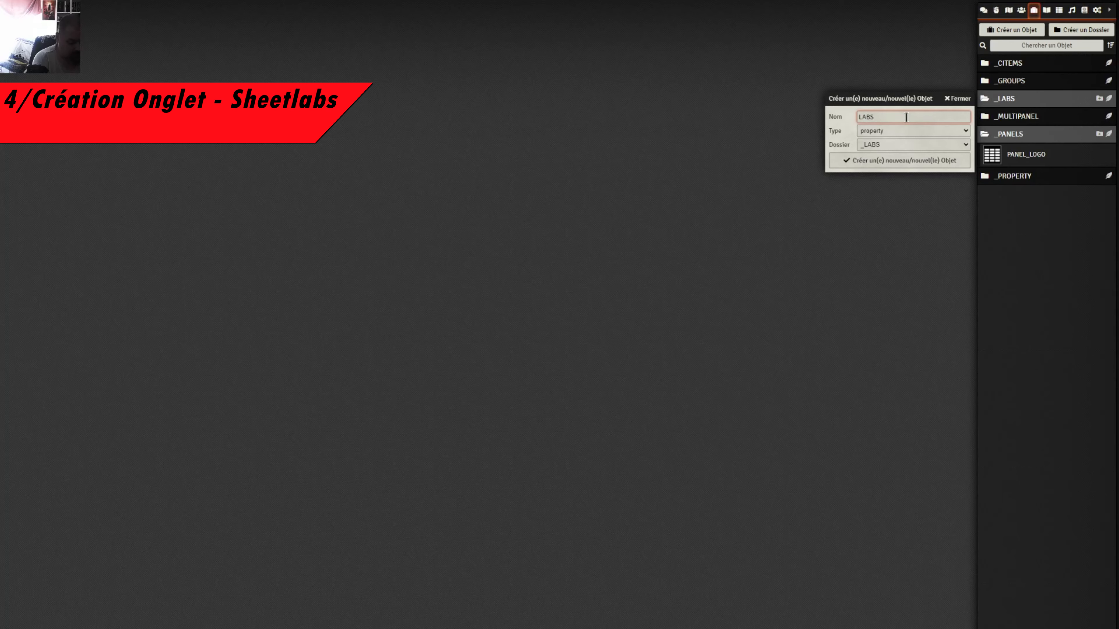
{"action": "type", "text": "_"}
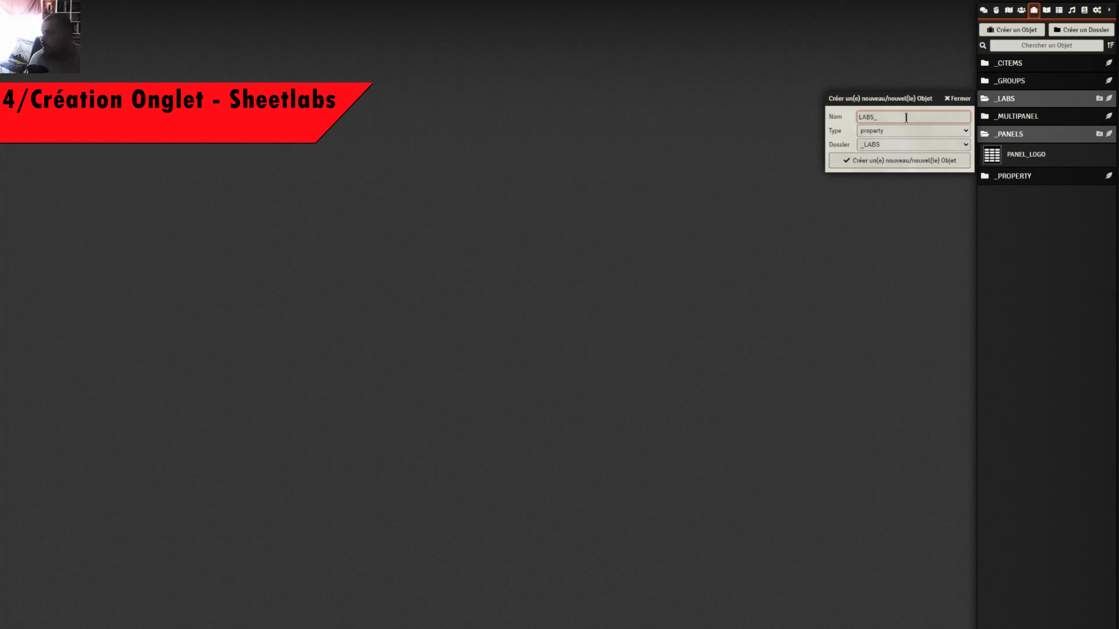
{"action": "type", "text": "GREEN_"}
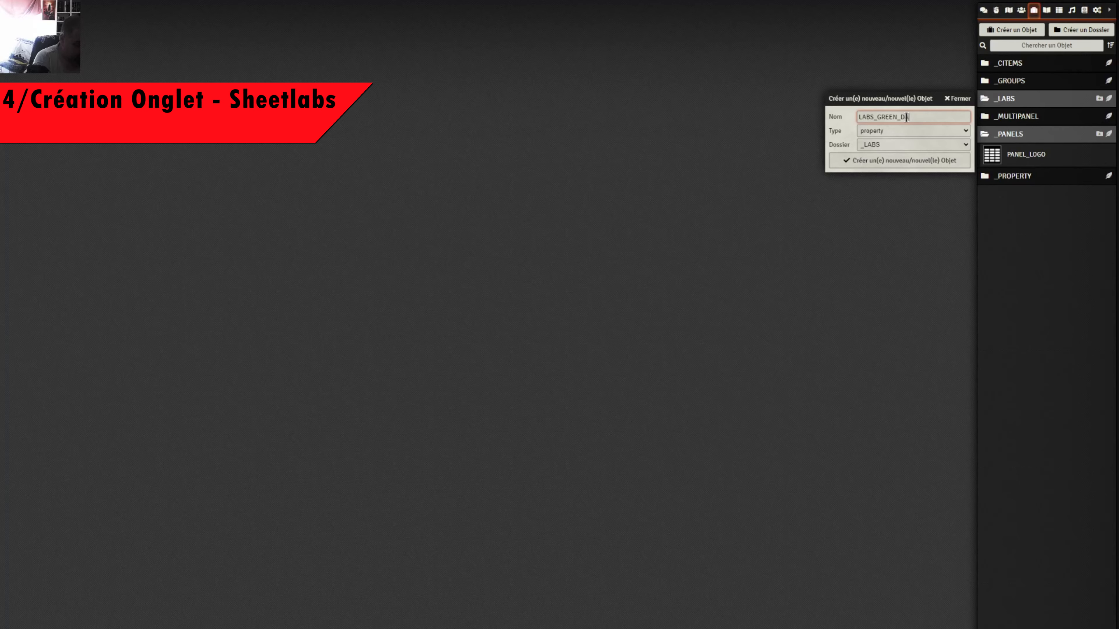
{"action": "type", "text": "DAWN_MALL"}
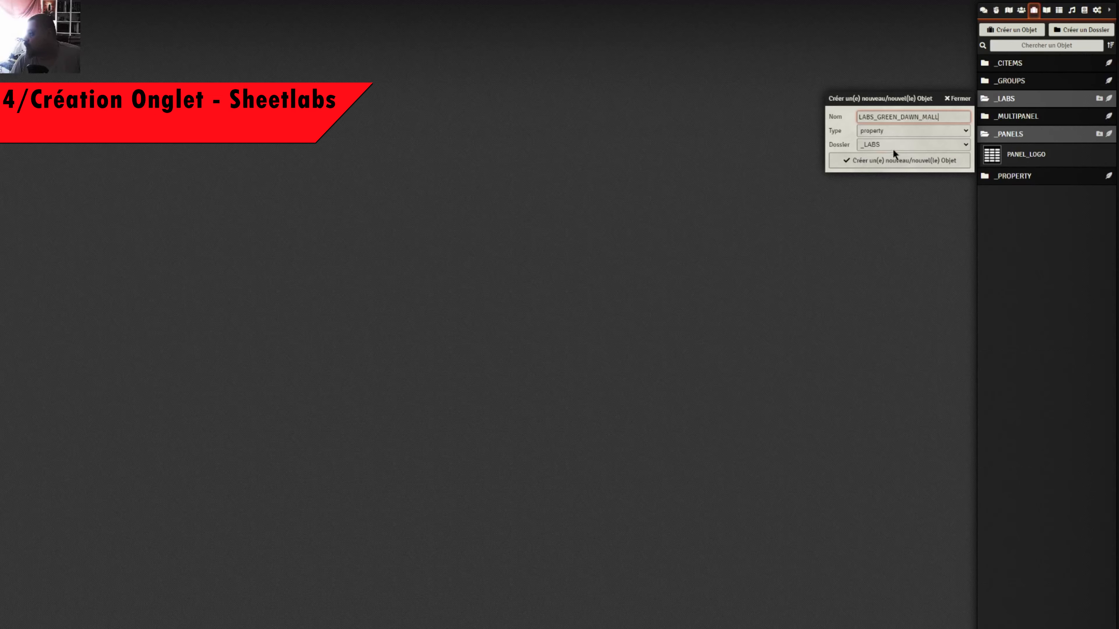
- Set the new item's type to sheettab and create it
{"action": "left_click", "coordinate": [880, 134]}
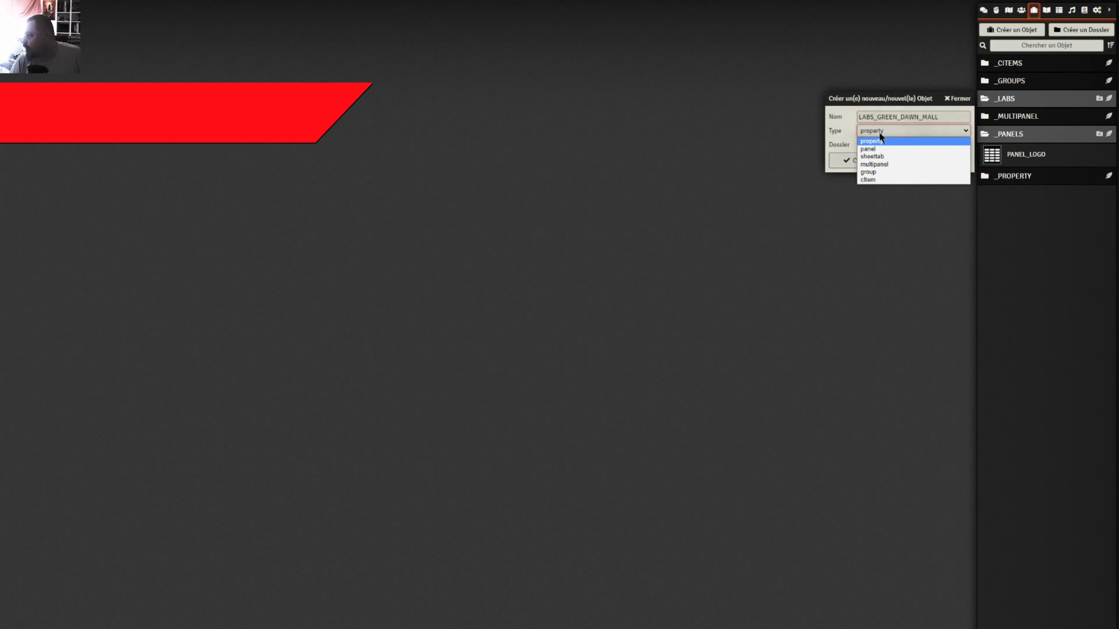
{"action": "left_click", "coordinate": [873, 156]}
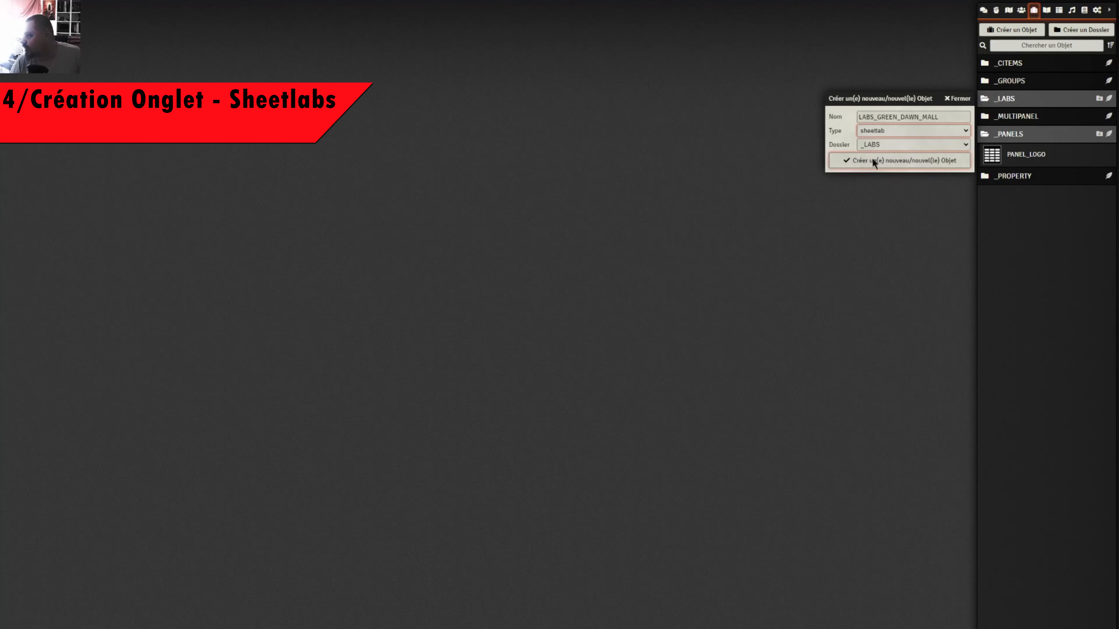
{"action": "left_click", "coordinate": [879, 157]}
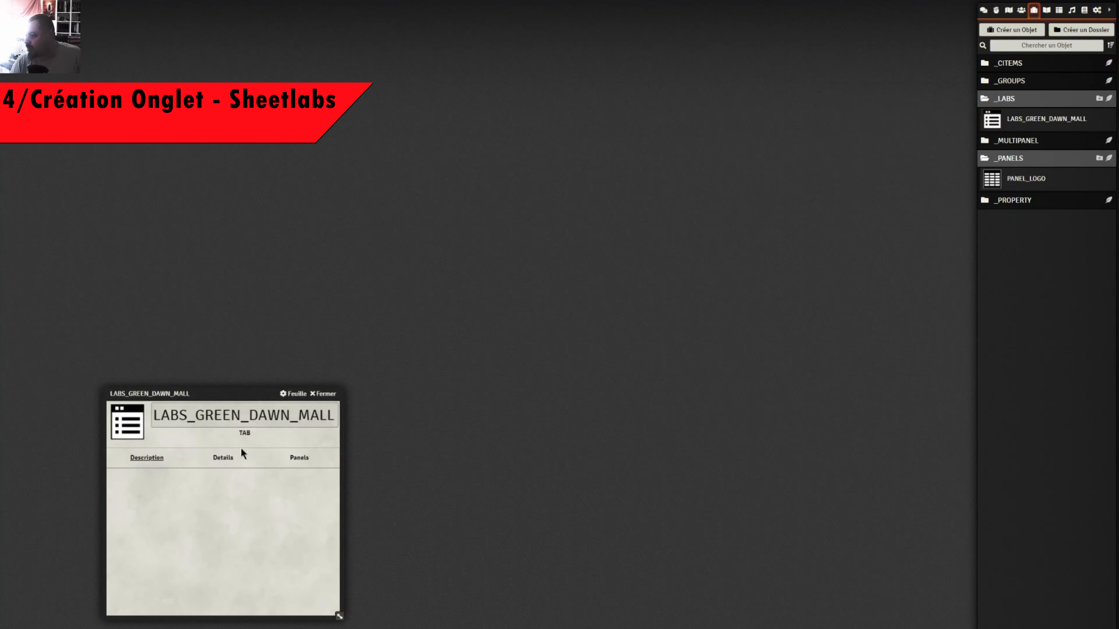
- In the tab item's details, set the tab key to labsgreendawnmall and the title to GREEN DAWN MALL, and close the item
{"action": "left_click", "coordinate": [222, 459]}
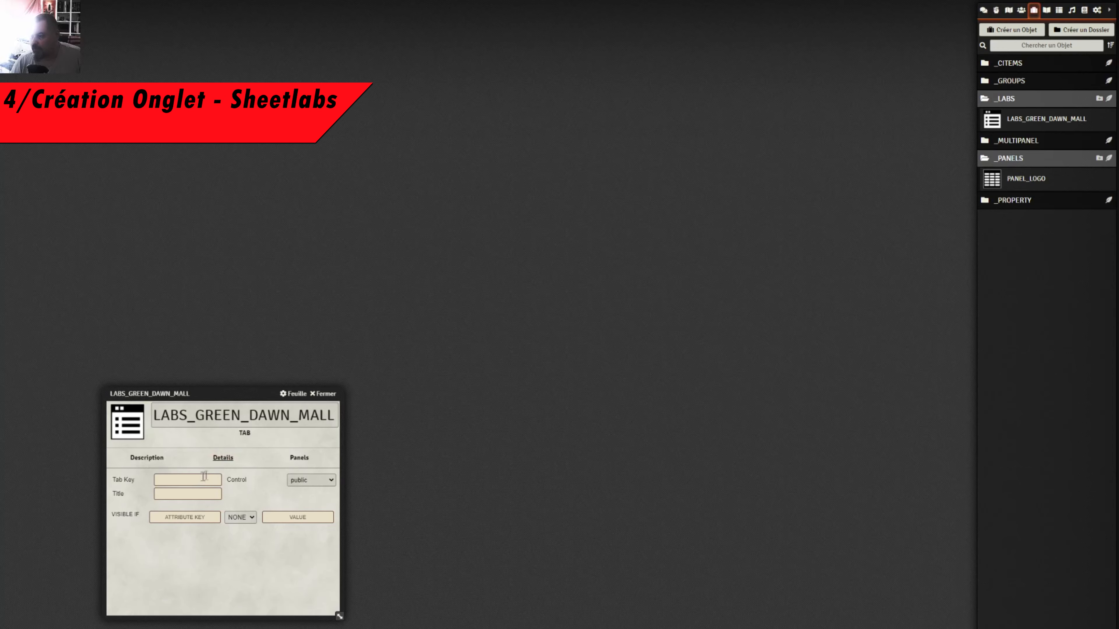
{"action": "left_click", "coordinate": [187, 477]}
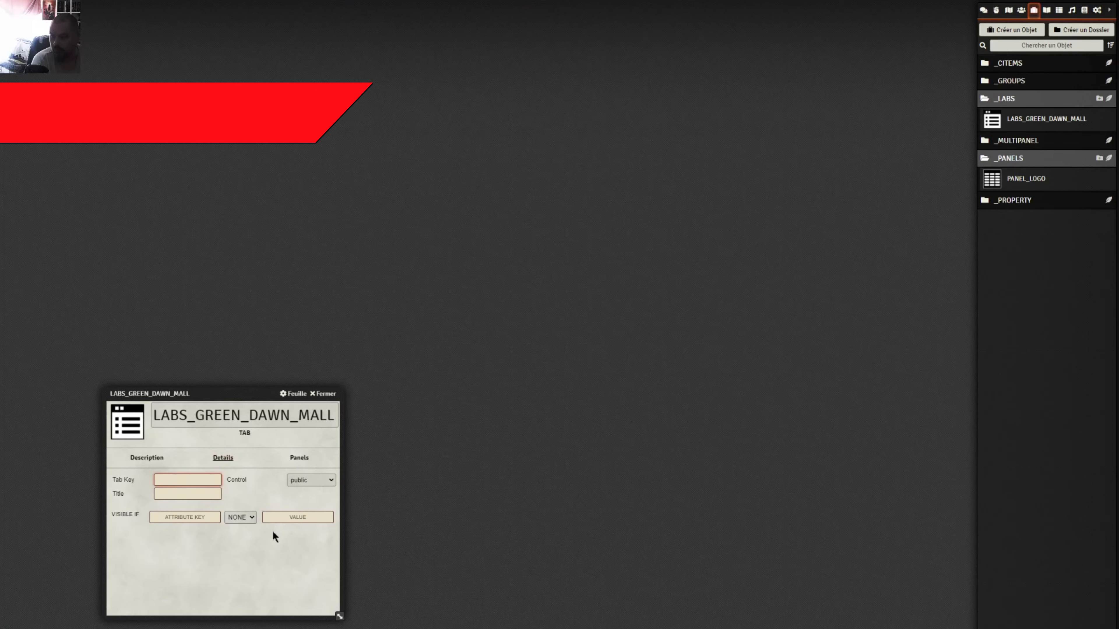
{"action": "type", "text": "LA"}
{"action": "key", "text": "BackSpace"}
{"action": "key", "text": "BackSpace"}
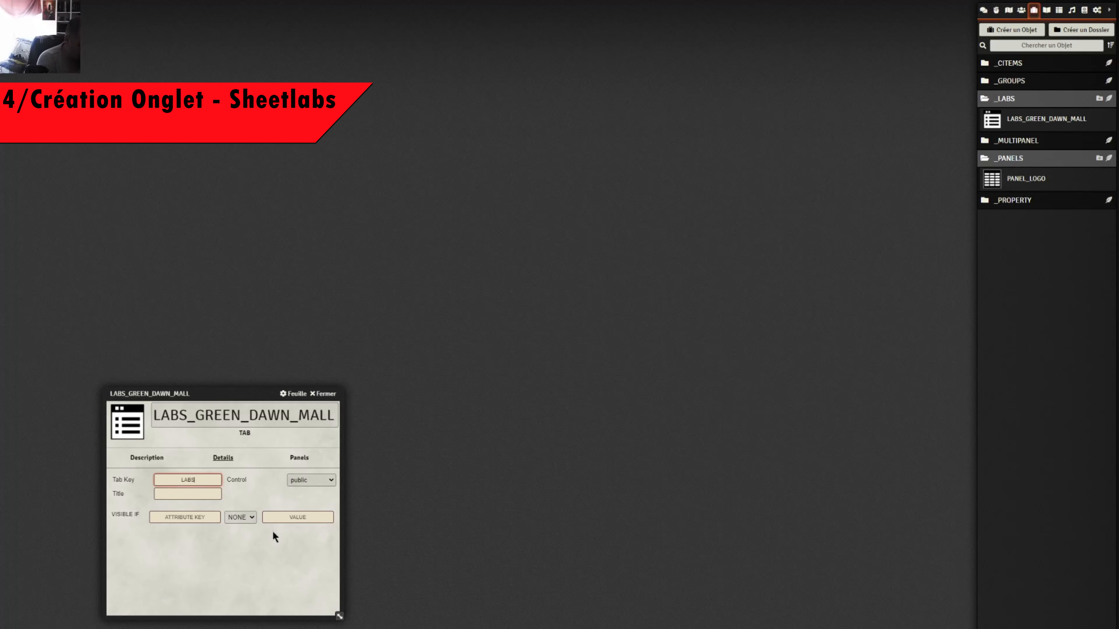
{"action": "type", "text": "labsgreendawnmall"}
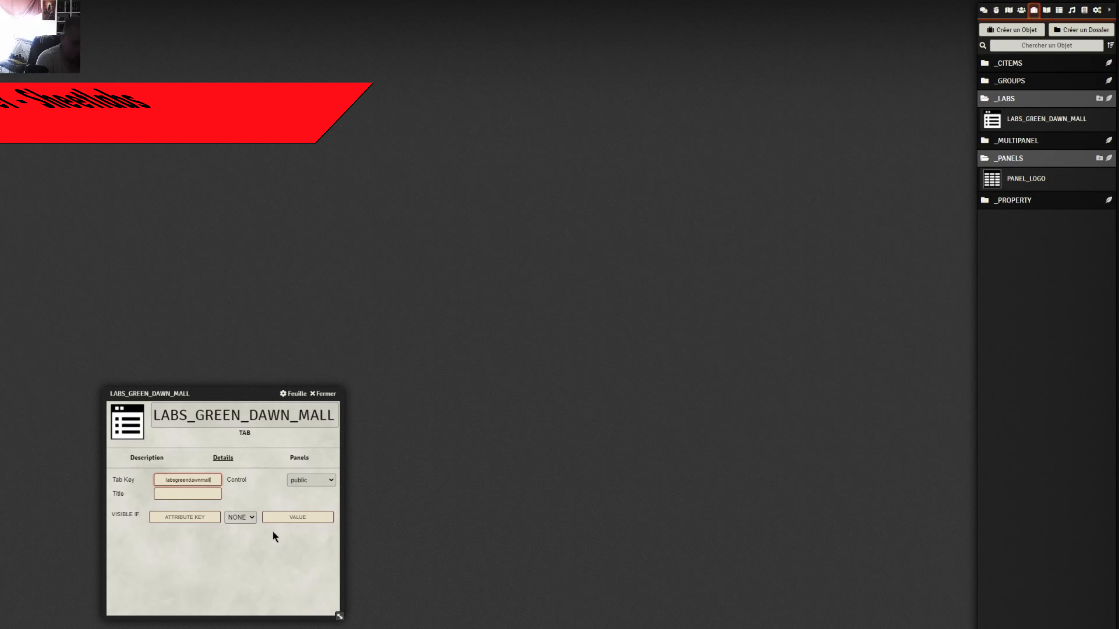
{"action": "left_click", "coordinate": [190, 494]}
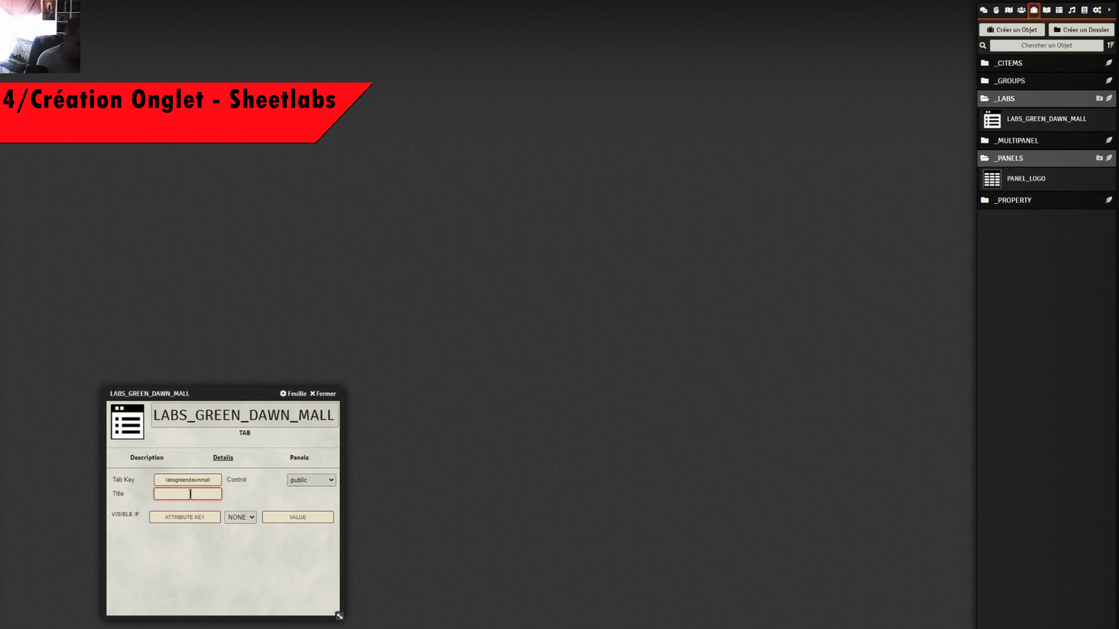
{"action": "type", "text": "GREEN DAWN MALL"}
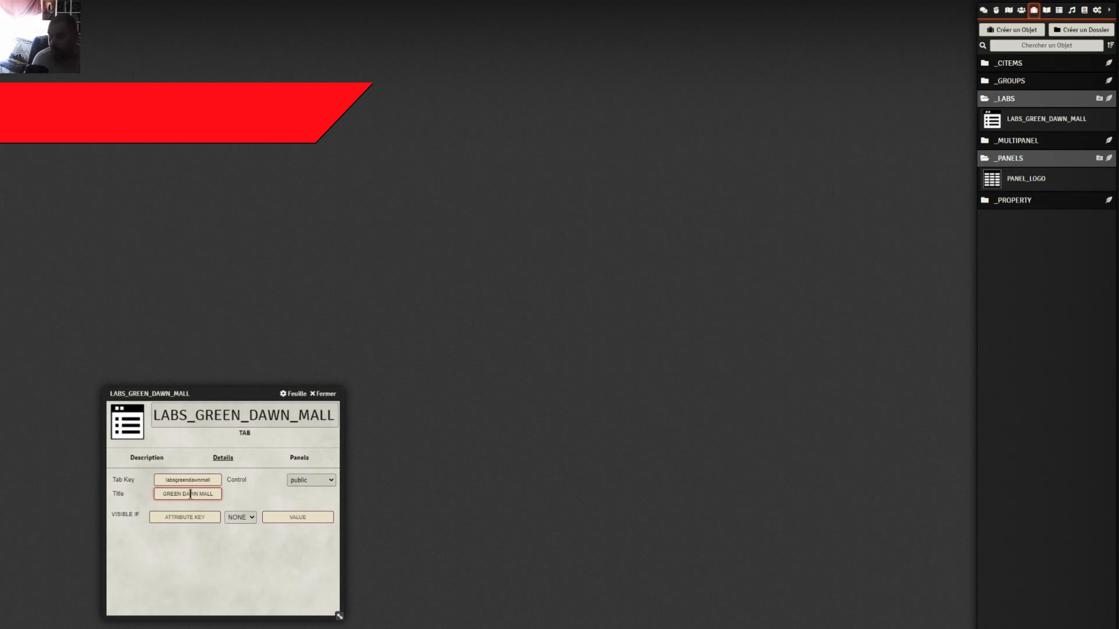
{"action": "left_click", "coordinate": [253, 495]}
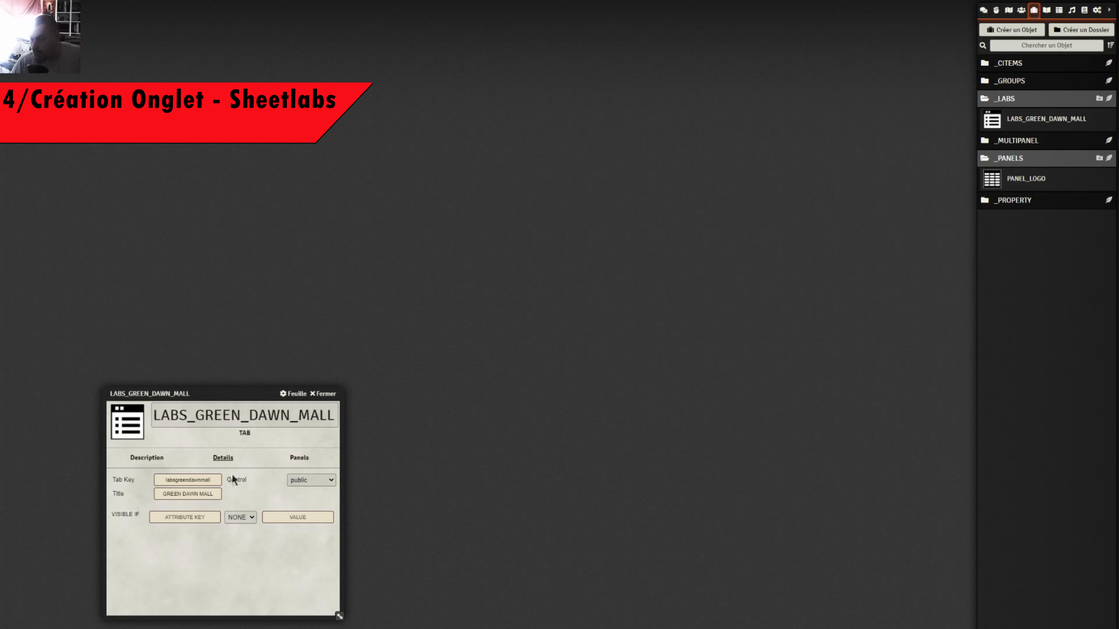
{"action": "left_click", "coordinate": [323, 395]}
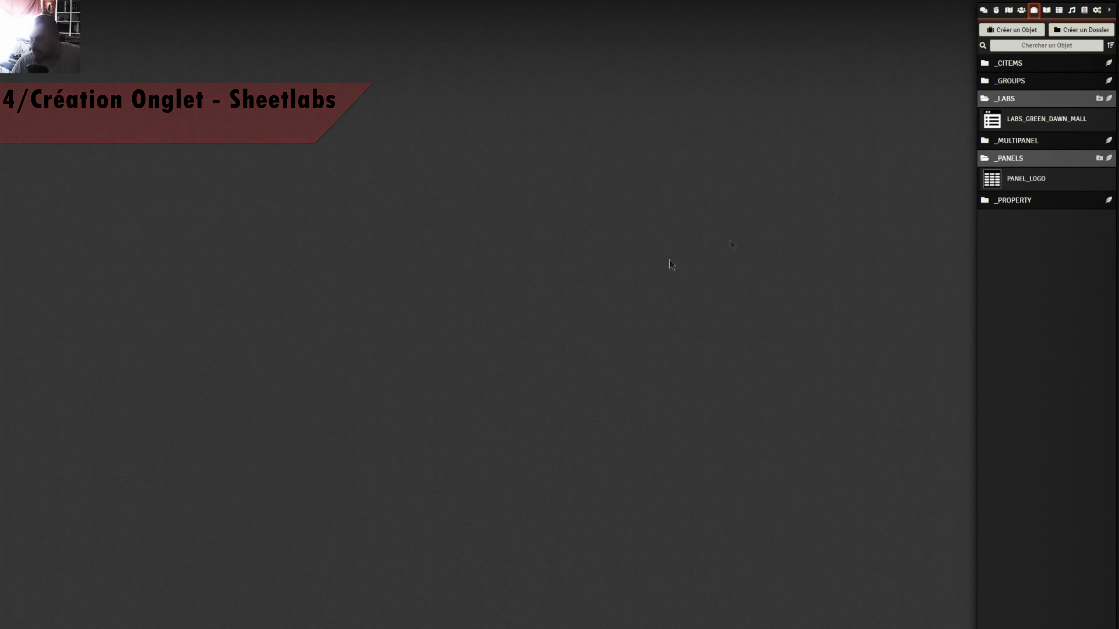
- Open the TEMPLATE_ACTOR sheet and add LABS_GREEN_DAWN_MALL to its tabs list
{"action": "left_click", "coordinate": [1022, 11]}
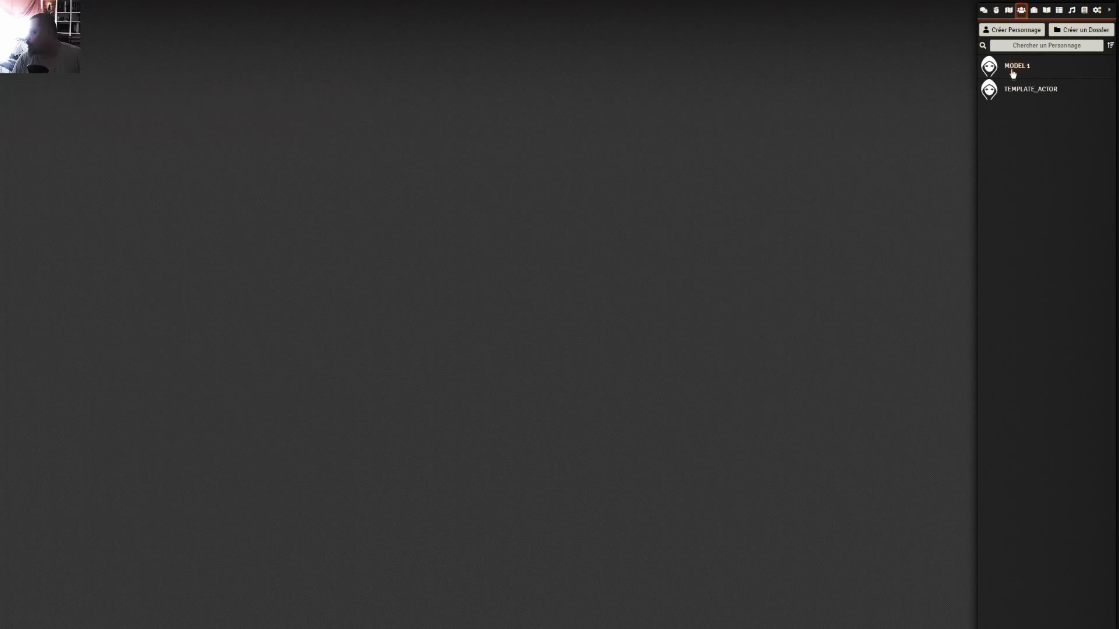
{"action": "left_click", "coordinate": [1016, 92]}
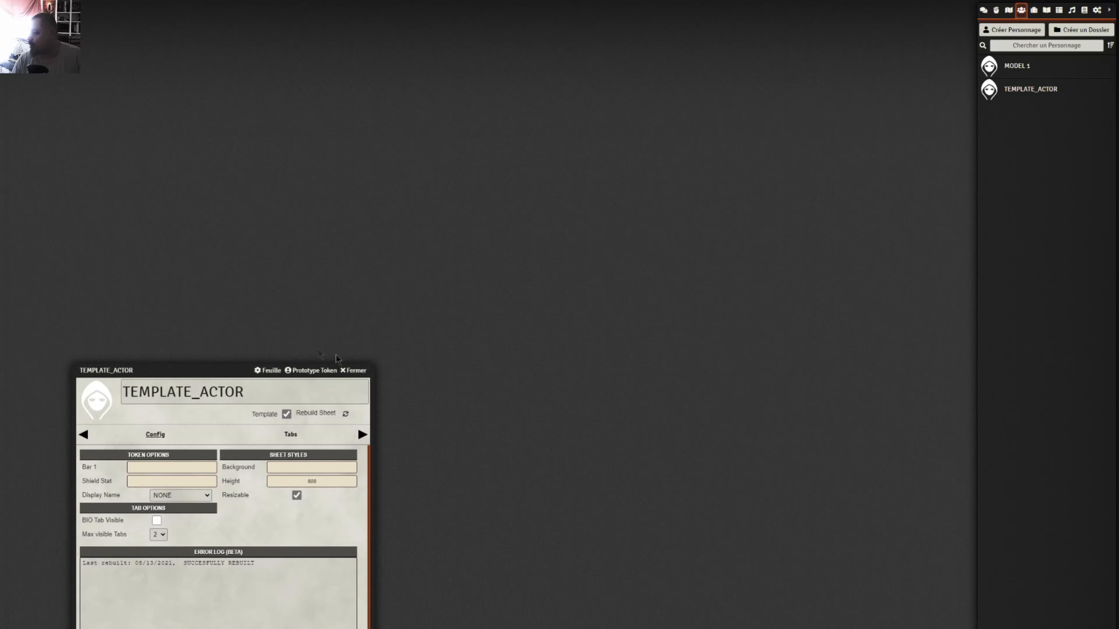
{"action": "left_click_drag", "start_coordinate": [175, 375], "coordinate": [90, 297]}
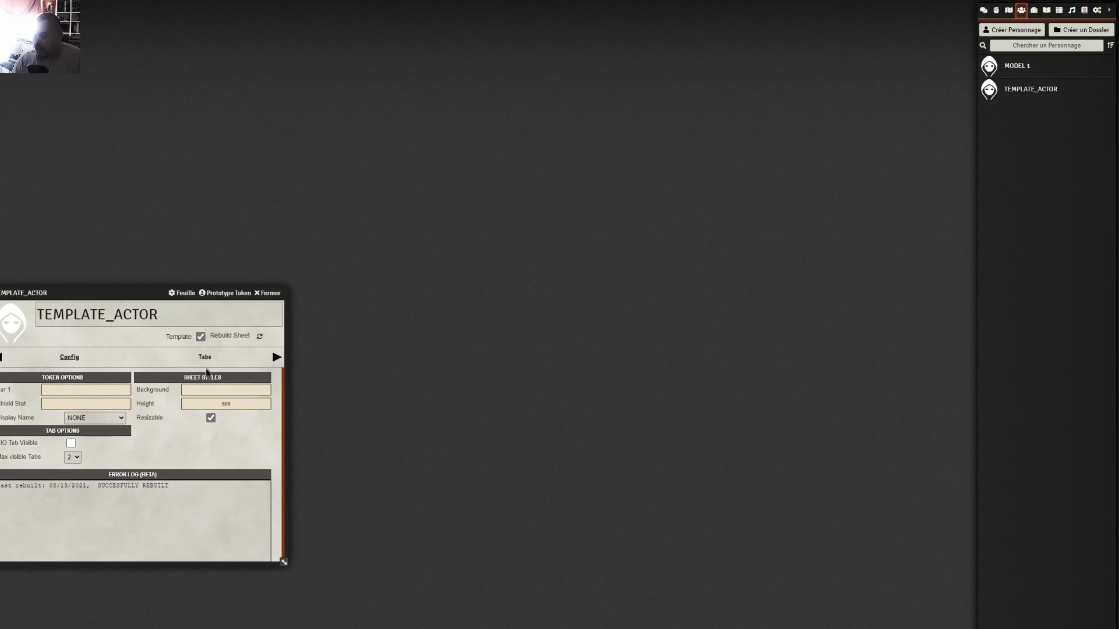
{"action": "left_click_drag", "start_coordinate": [171, 292], "coordinate": [511, 196]}
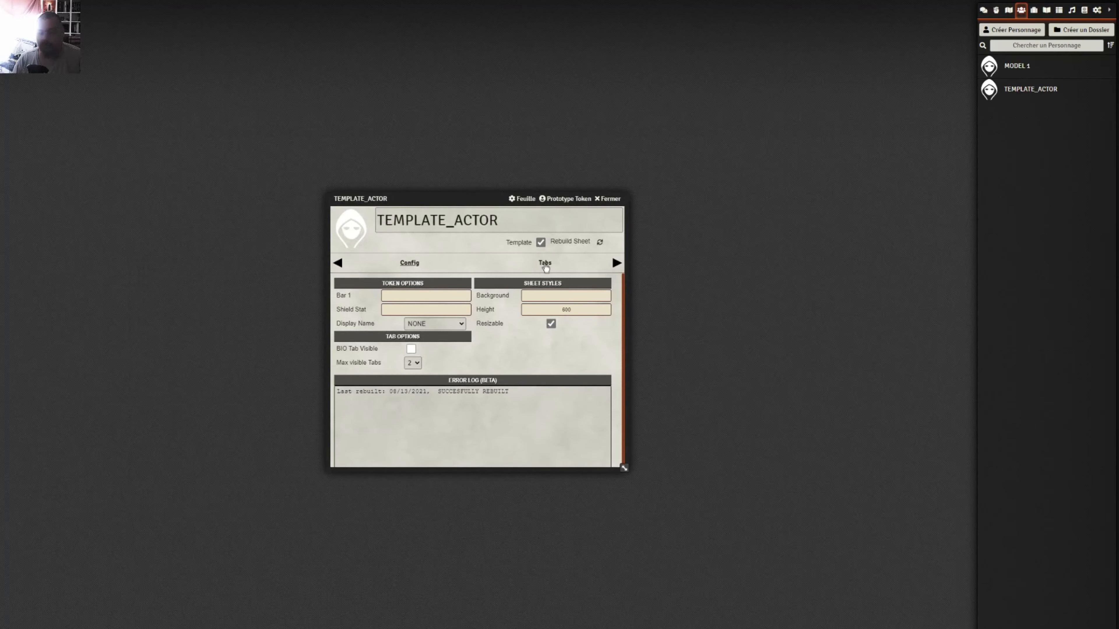
{"action": "left_click", "coordinate": [545, 263]}
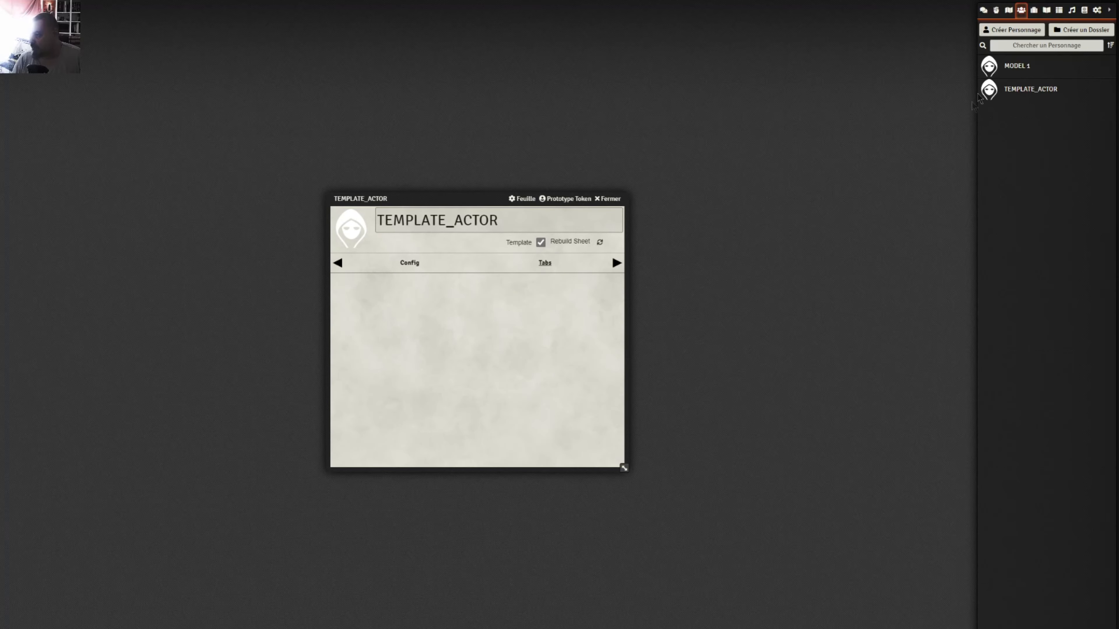
{"action": "left_click", "coordinate": [1033, 10]}
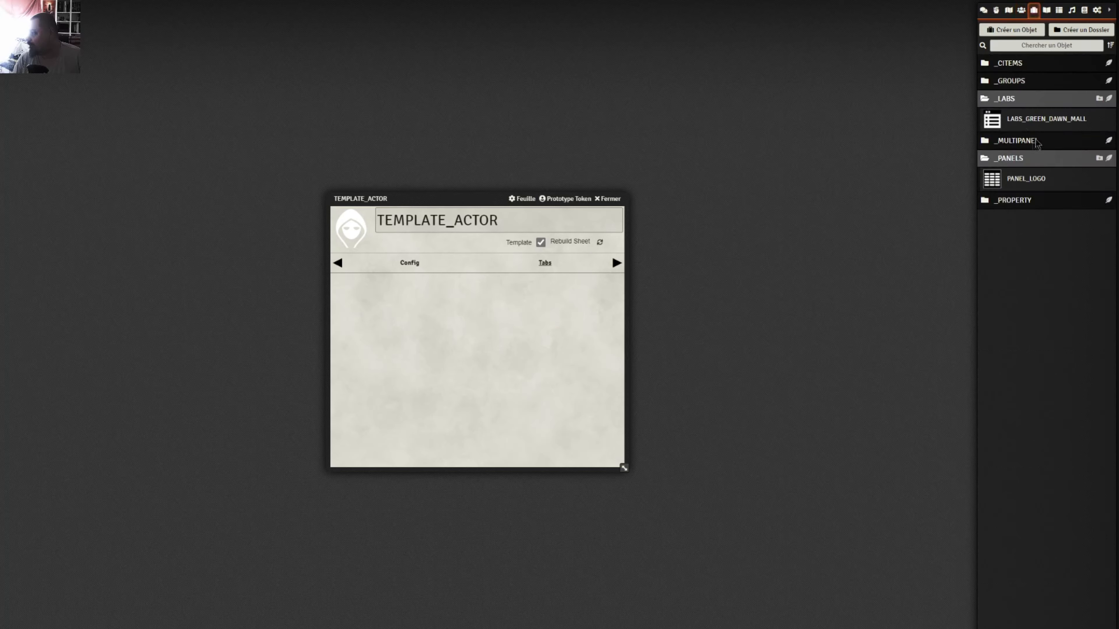
{"action": "left_click_drag", "start_coordinate": [1044, 125], "coordinate": [465, 304]}
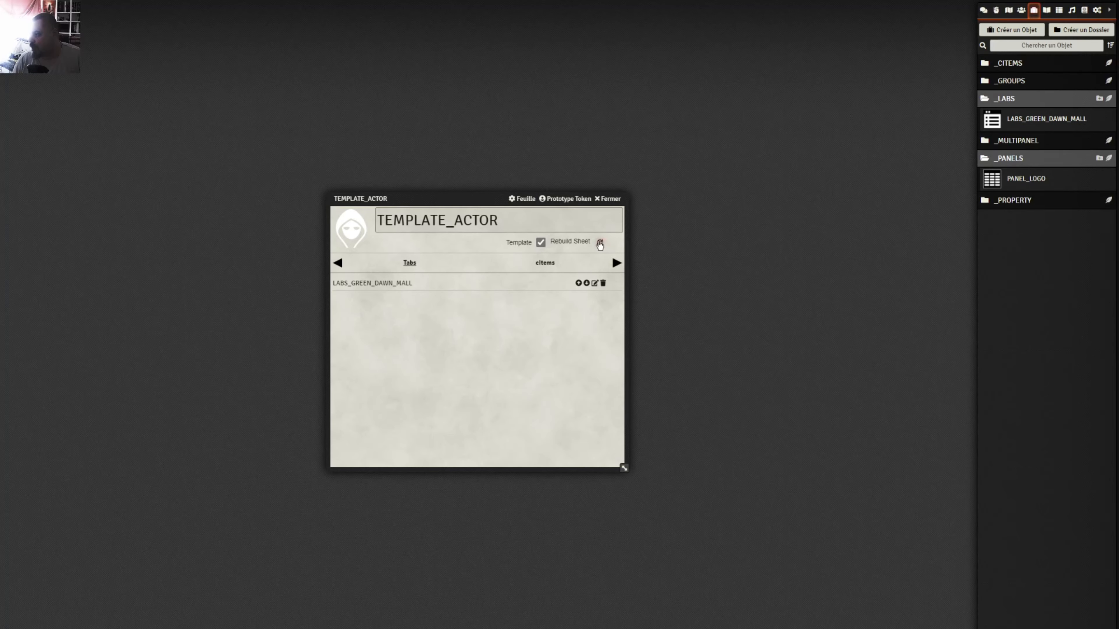
- Rebuild the TEMPLATE_ACTOR sheet and reopen it to check its tabs
{"action": "left_click", "coordinate": [600, 244]}
{"action": "left_click", "coordinate": [1021, 10]}
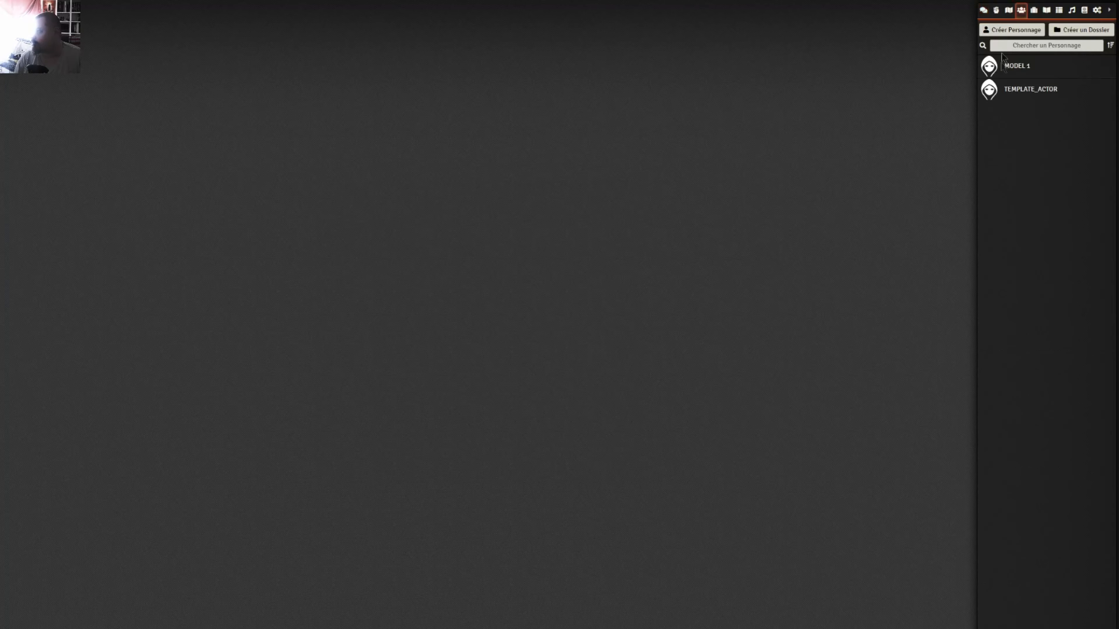
{"action": "left_click", "coordinate": [1021, 88]}
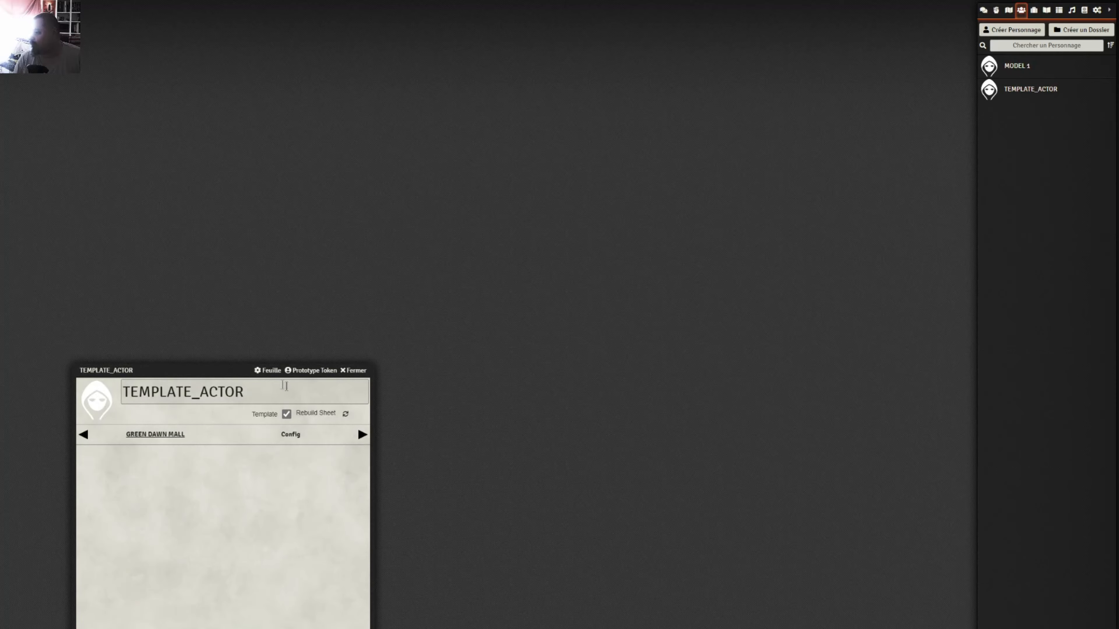
{"action": "left_click_drag", "start_coordinate": [246, 370], "coordinate": [338, 306]}
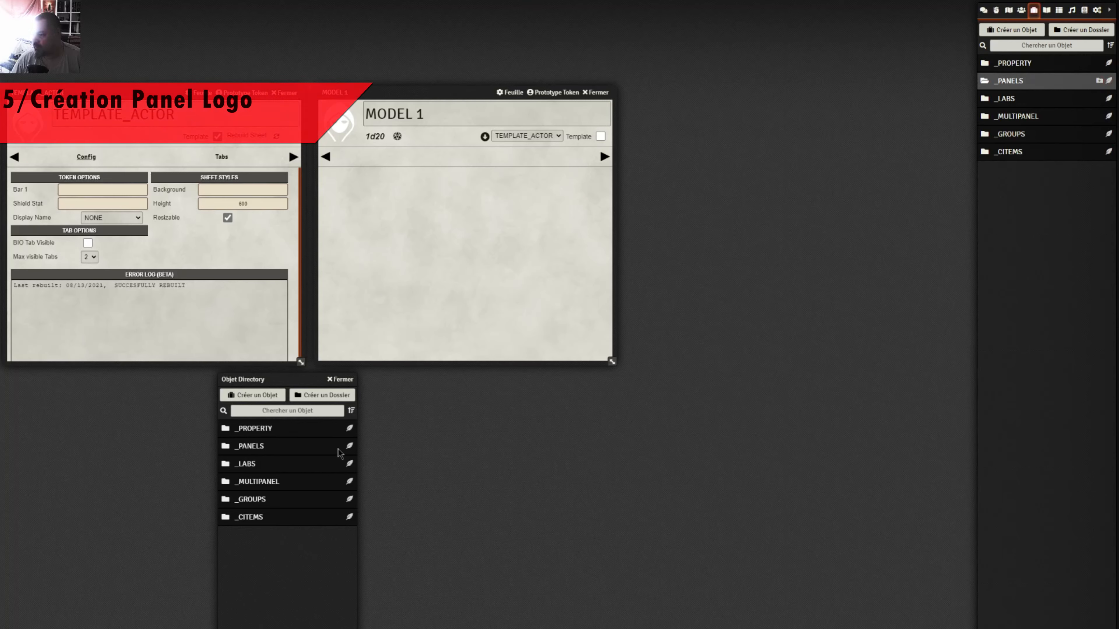
- Create a new item named PANEL_LOGO of type panel in the _PANELS folder
{"action": "left_click", "coordinate": [350, 447]}
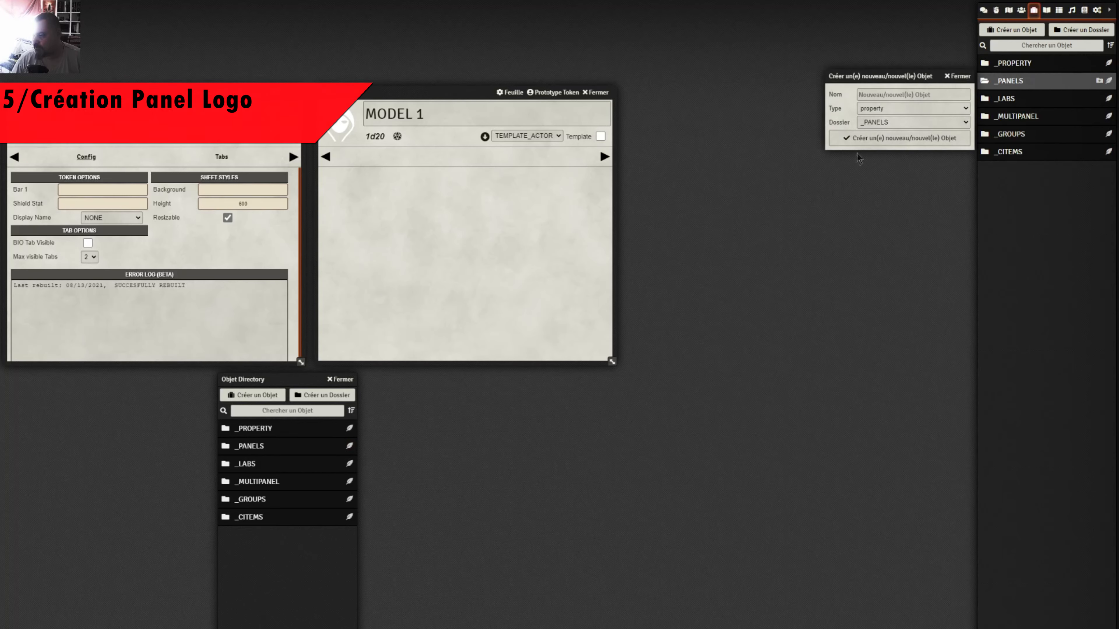
{"action": "left_click_drag", "start_coordinate": [878, 76], "coordinate": [507, 347]}
{"action": "left_click_drag", "start_coordinate": [421, 468], "coordinate": [431, 509]}
{"action": "left_click", "coordinate": [427, 527]}
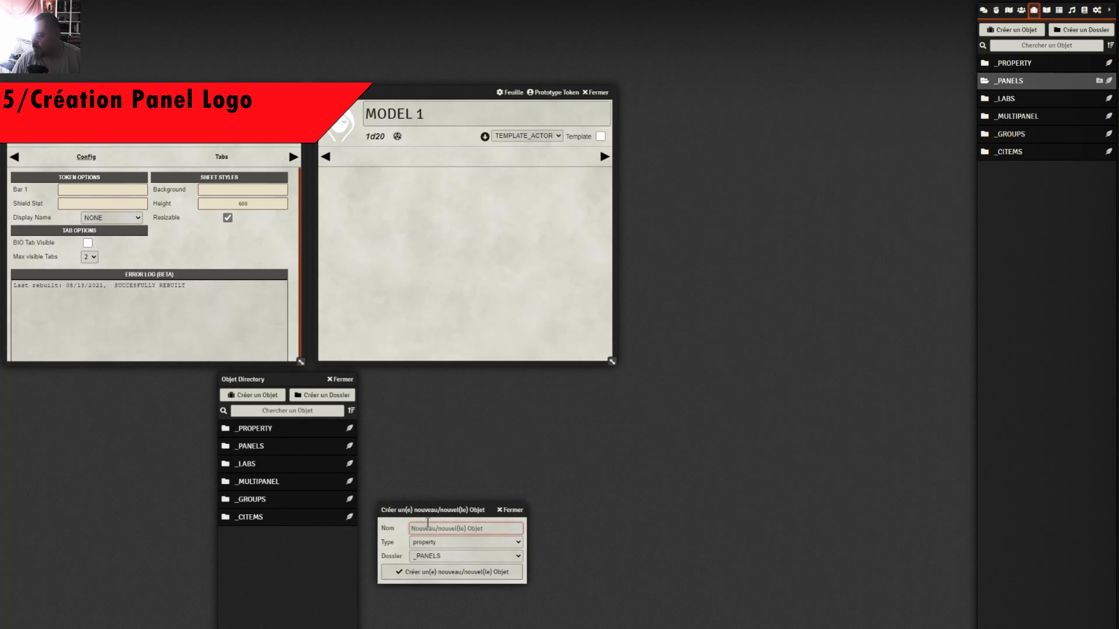
{"action": "type", "text": "PANE"}
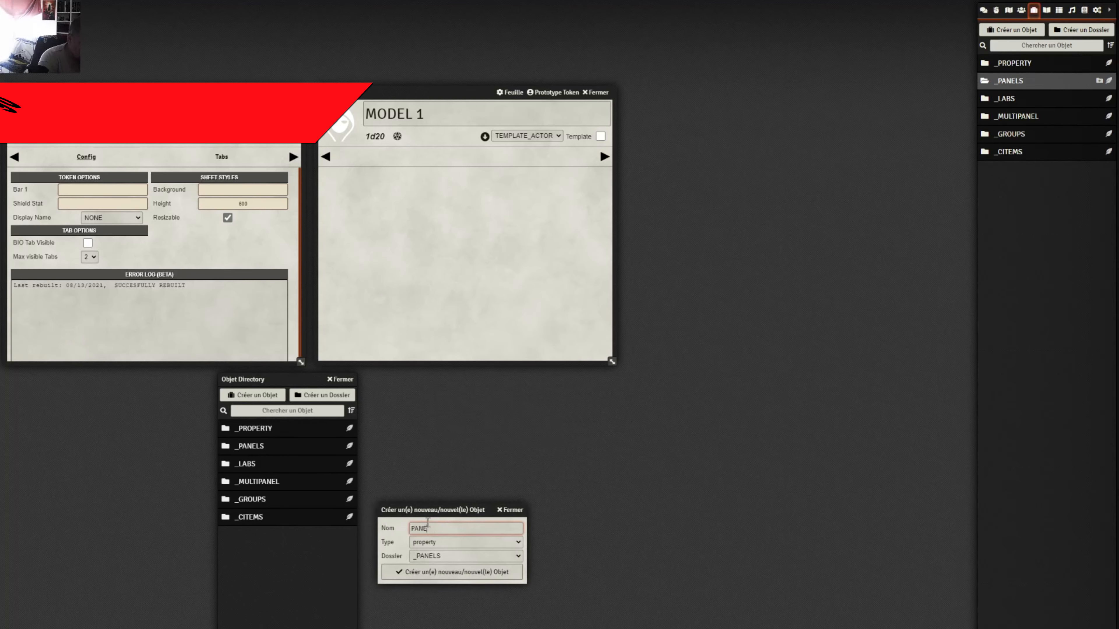
{"action": "type", "text": "L"}
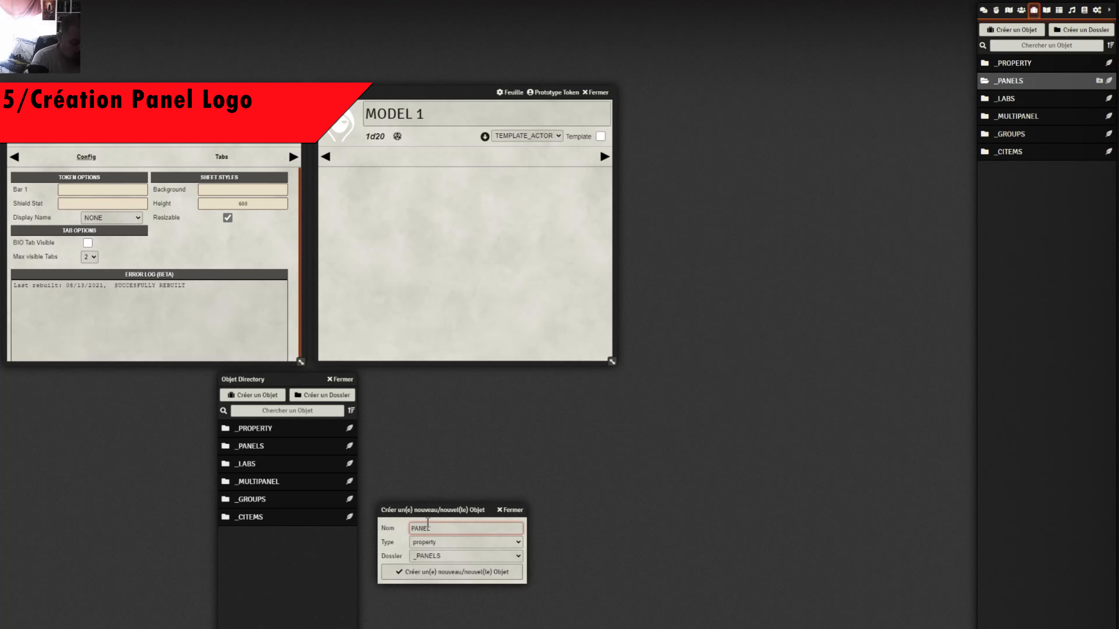
{"action": "type", "text": "_LOGO"}
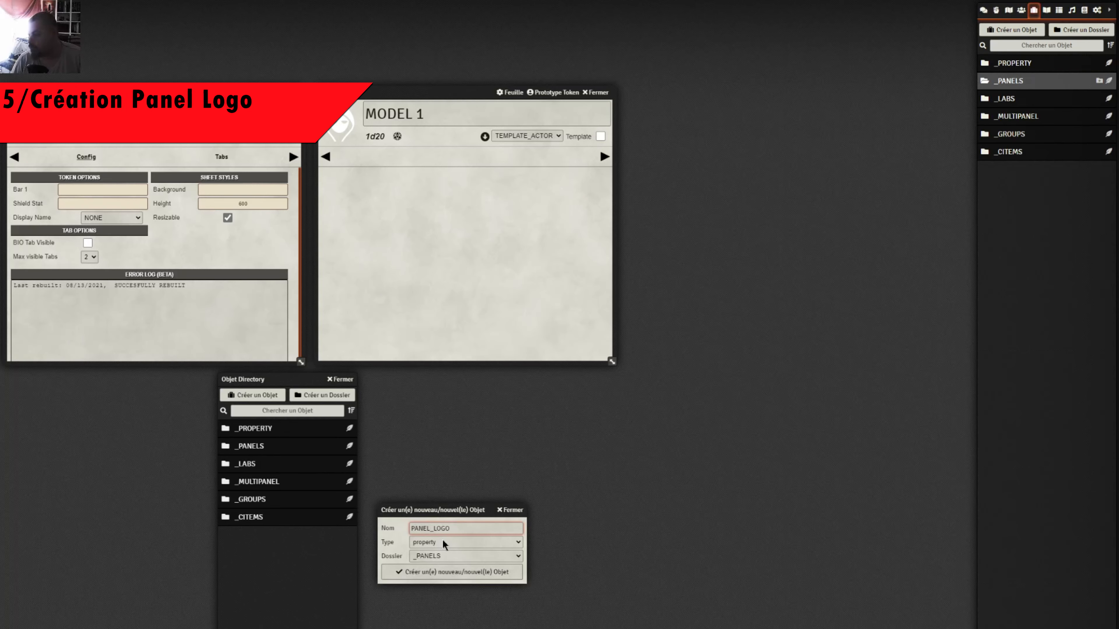
{"action": "left_click", "coordinate": [435, 540]}
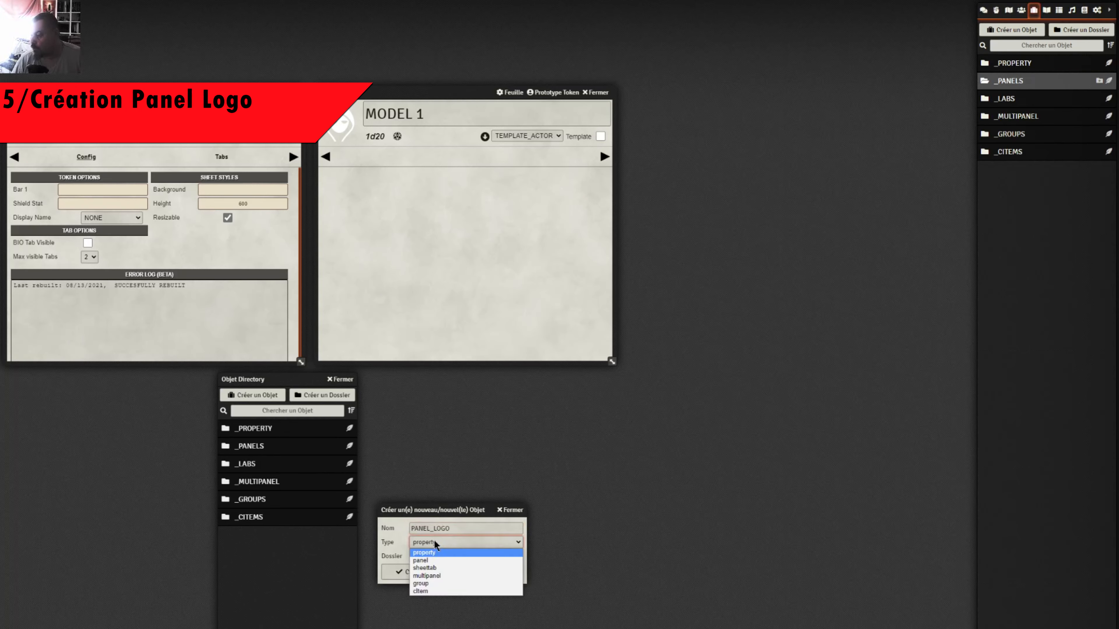
{"action": "left_click", "coordinate": [425, 561]}
{"action": "left_click", "coordinate": [413, 574]}
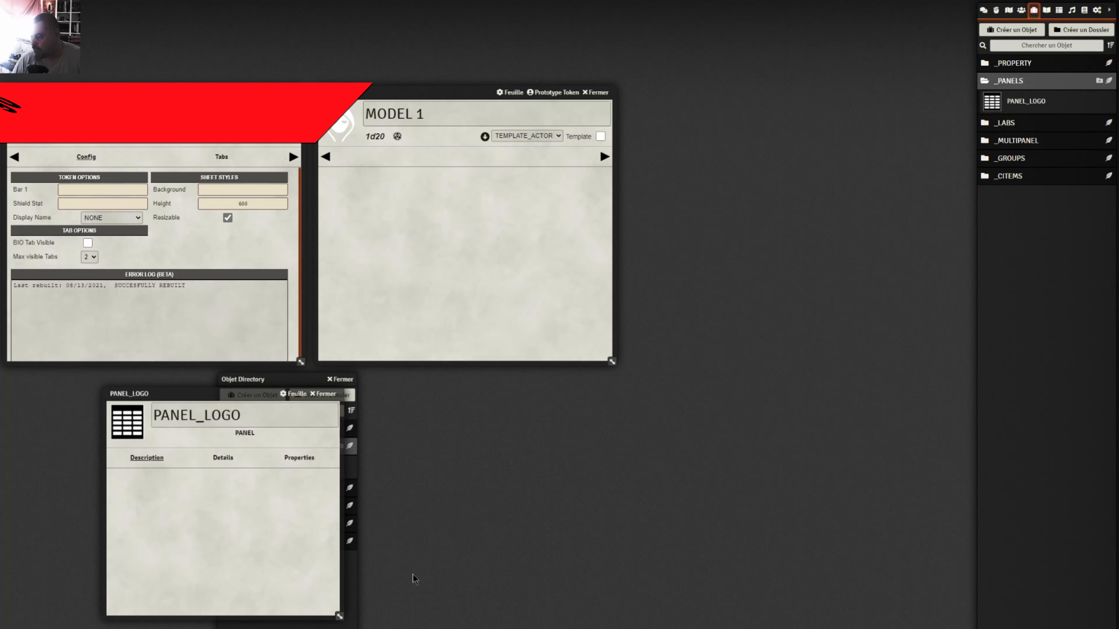
- Move the PANEL_LOGO window clear of the item directory and save LOGO DE LA FICHE as its description
{"action": "left_click_drag", "start_coordinate": [295, 400], "coordinate": [566, 395]}
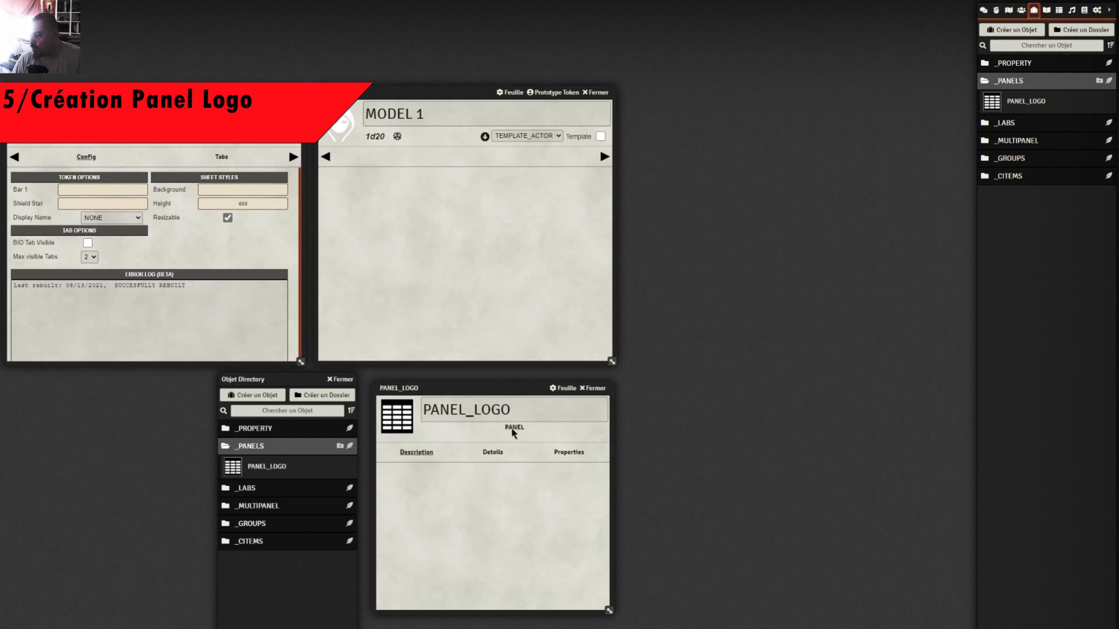
{"action": "mouse_move", "coordinate": [481, 463]}
{"action": "left_click", "coordinate": [598, 472]}
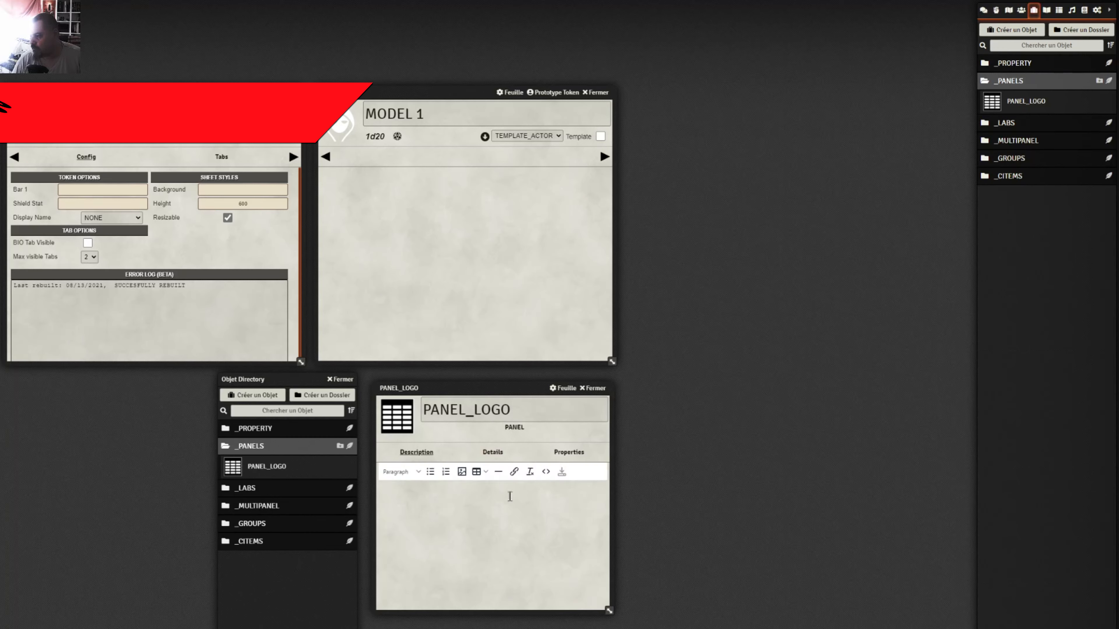
{"action": "type", "text": "LOGO DE LA FICHE"}
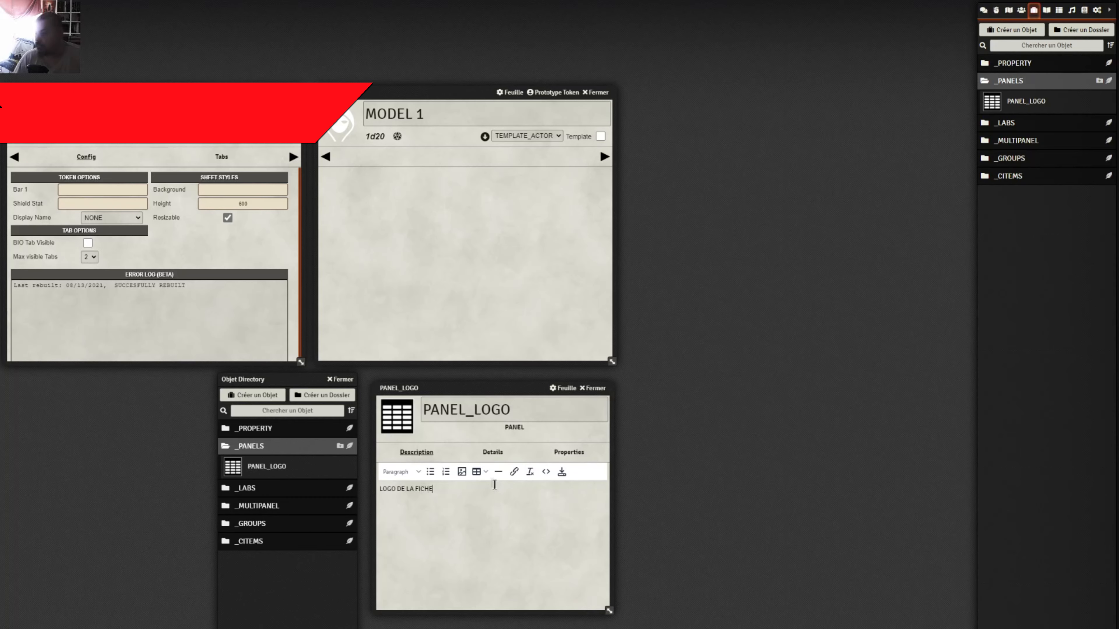
{"action": "left_click", "coordinate": [562, 472]}
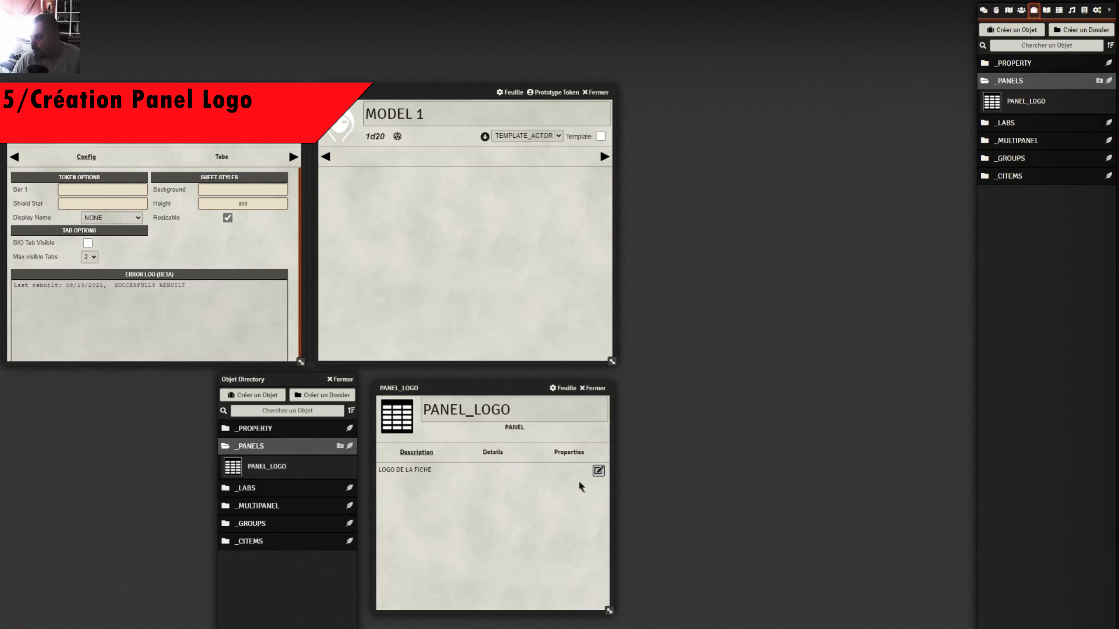
- In the PANEL_LOGO details, set the panel key to panelogo
{"action": "left_click", "coordinate": [494, 454]}
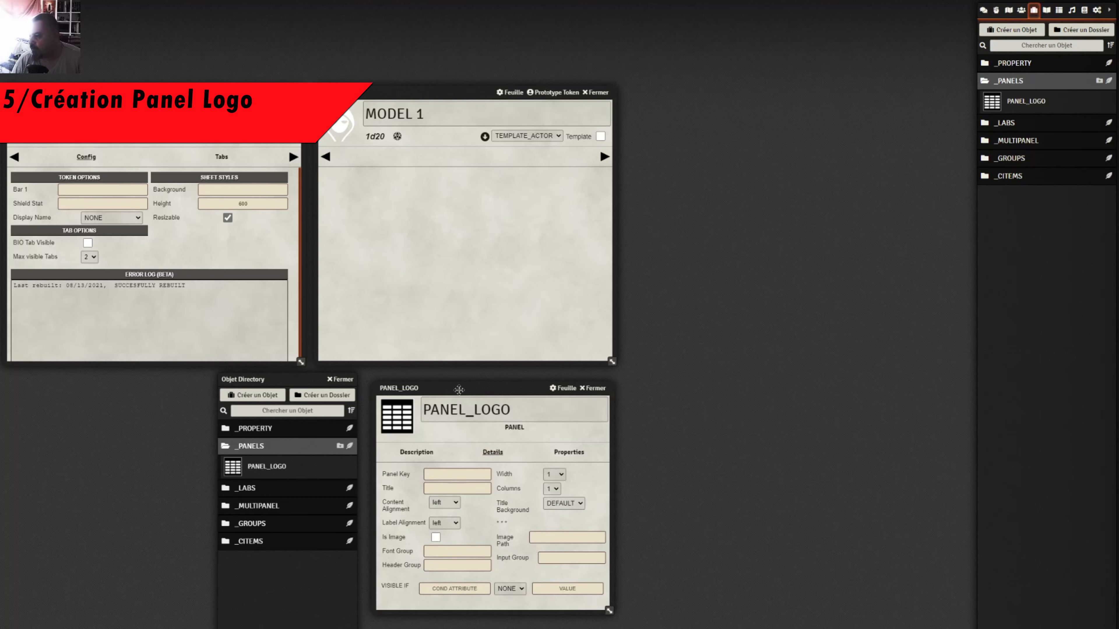
{"action": "left_click_drag", "start_coordinate": [459, 389], "coordinate": [460, 383]}
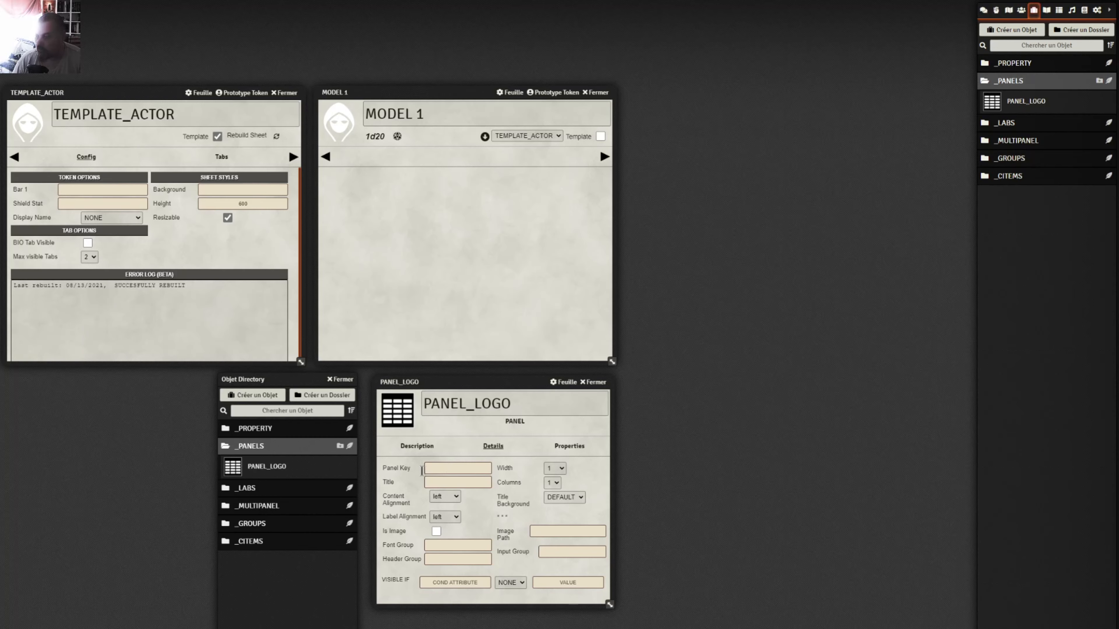
{"action": "left_click", "coordinate": [435, 468]}
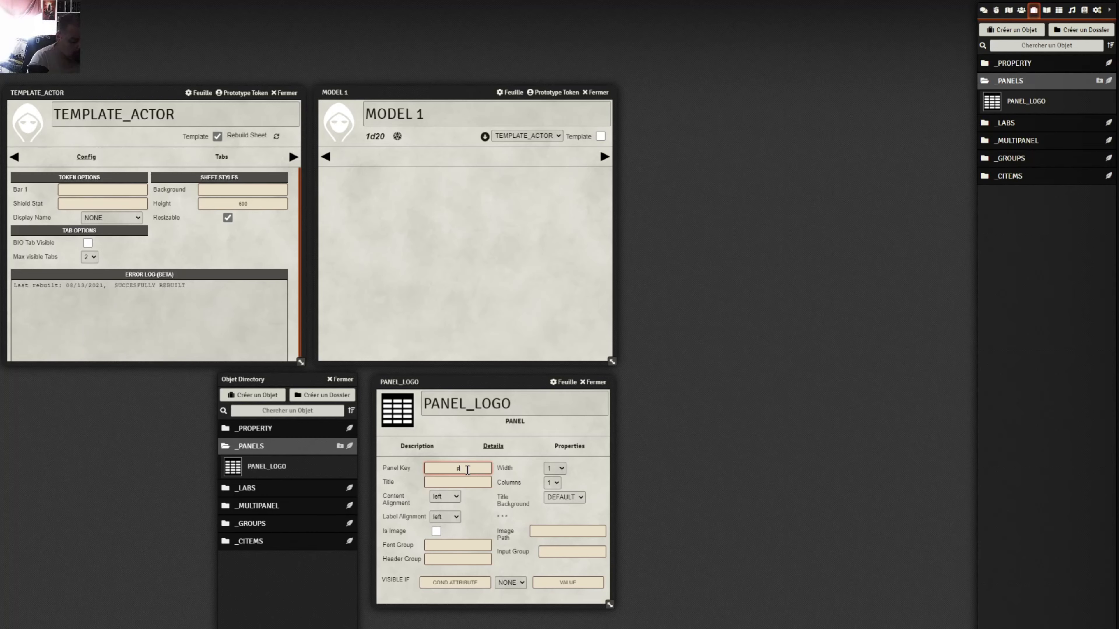
{"action": "type", "text": "nelo"}
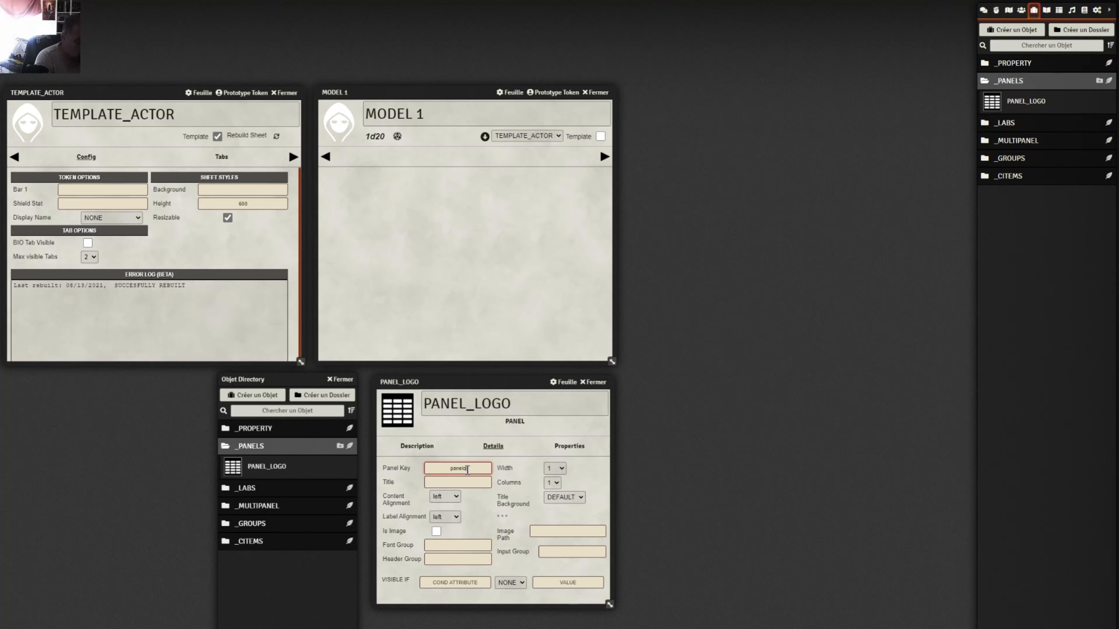
{"action": "key", "text": "BackSpace"}
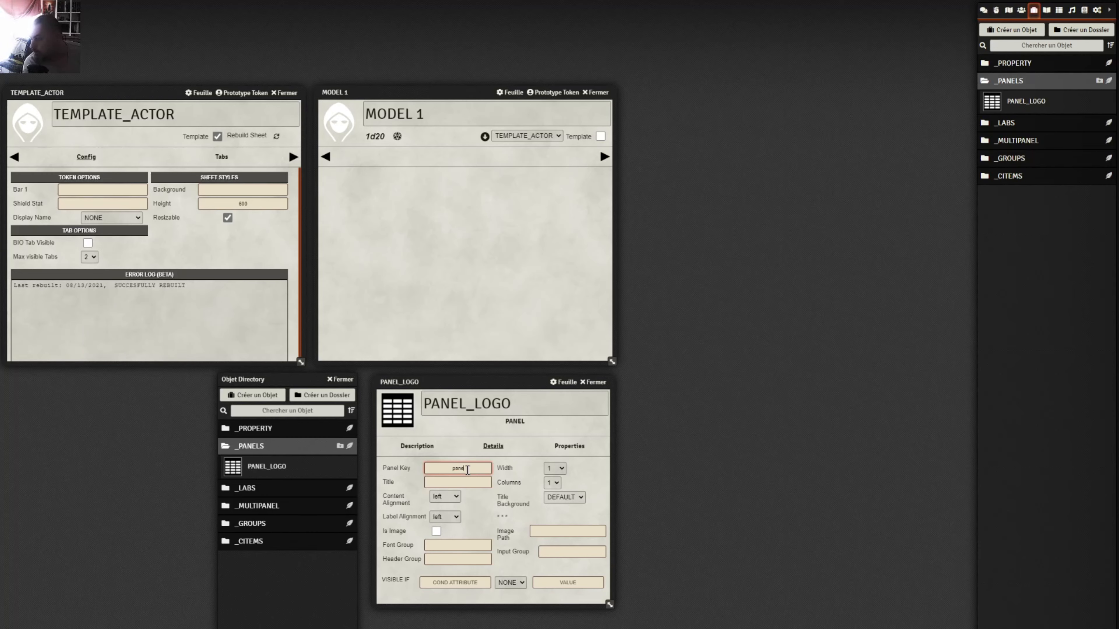
{"action": "type", "text": "_logo"}
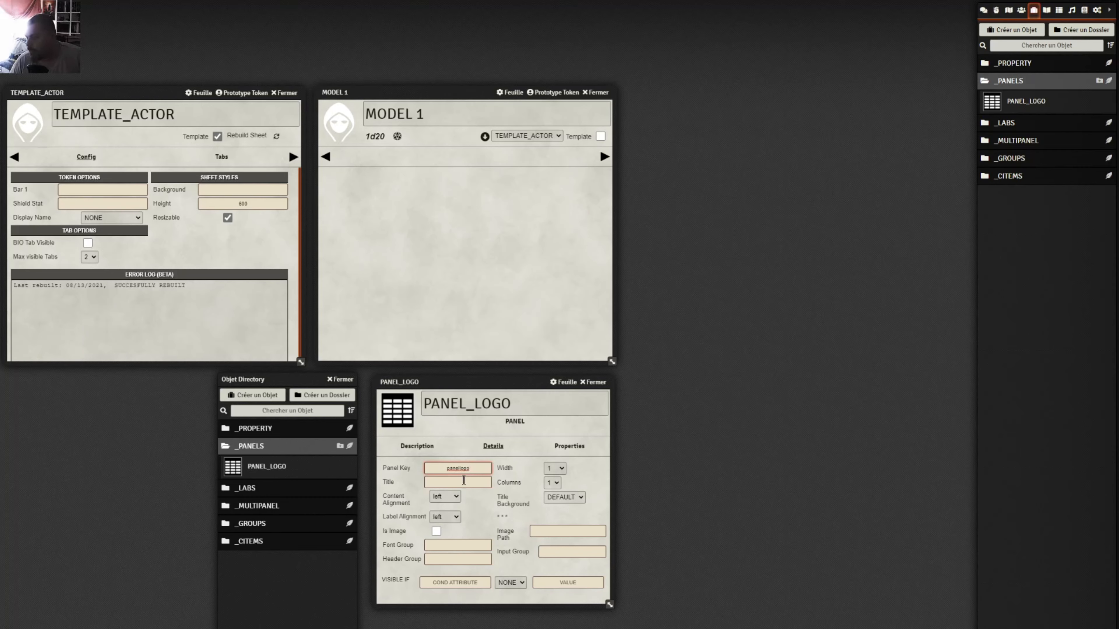
{"action": "key", "text": "Tab"}
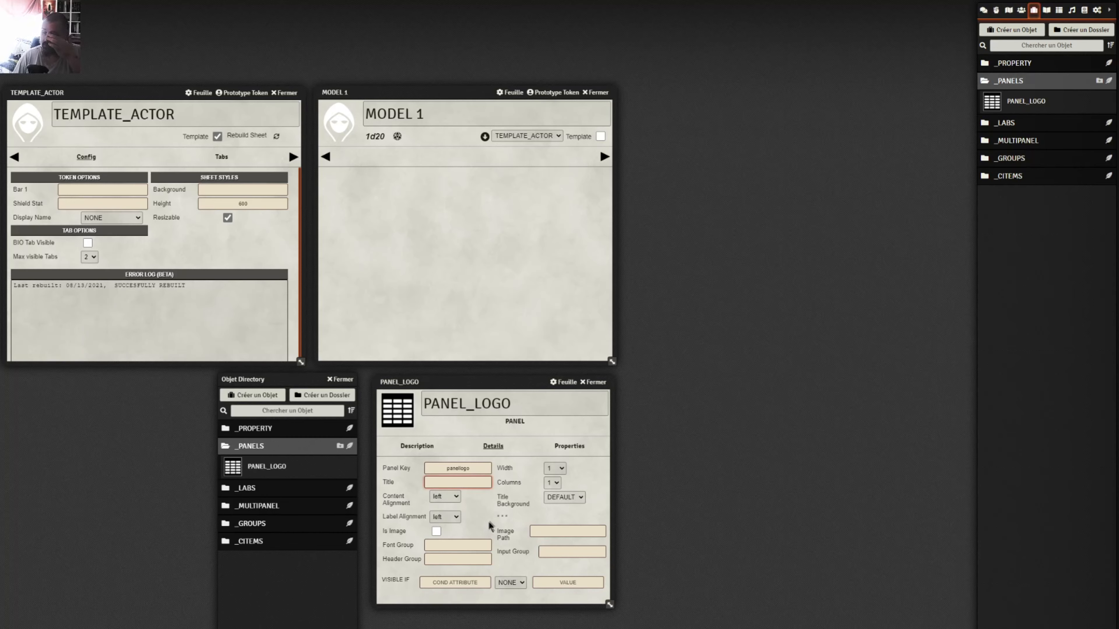
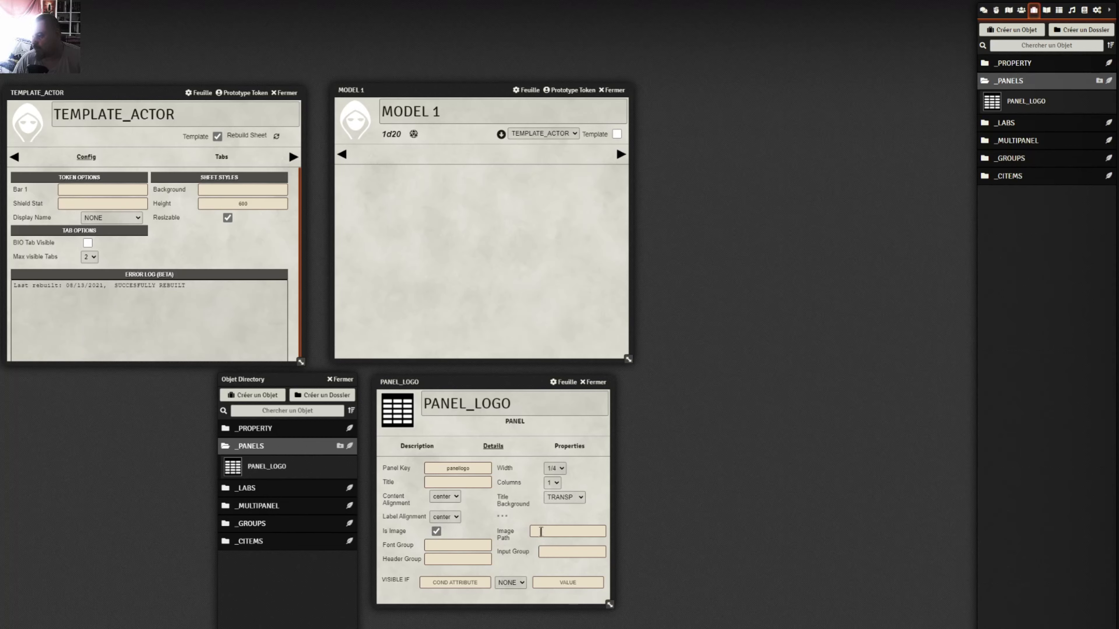
- Switch to the file explorer and open the gdm world folder inside Data/worlds
{"action": "left_click", "coordinate": [538, 532]}
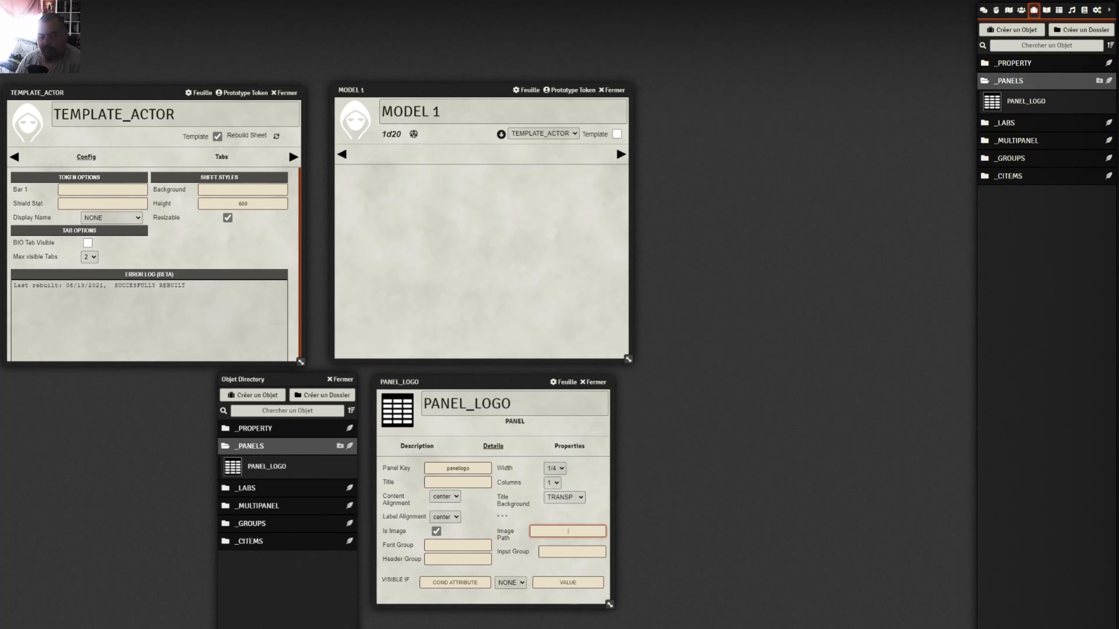
{"action": "left_click_drag", "start_coordinate": [1, 225], "coordinate": [222, 224]}
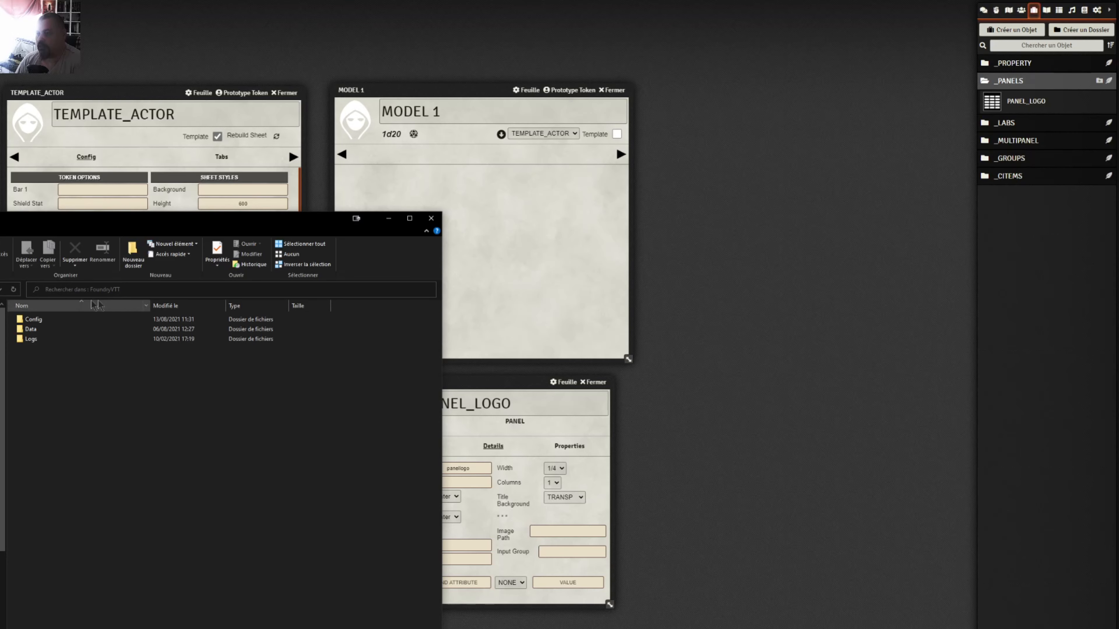
{"action": "double_click", "coordinate": [61, 330]}
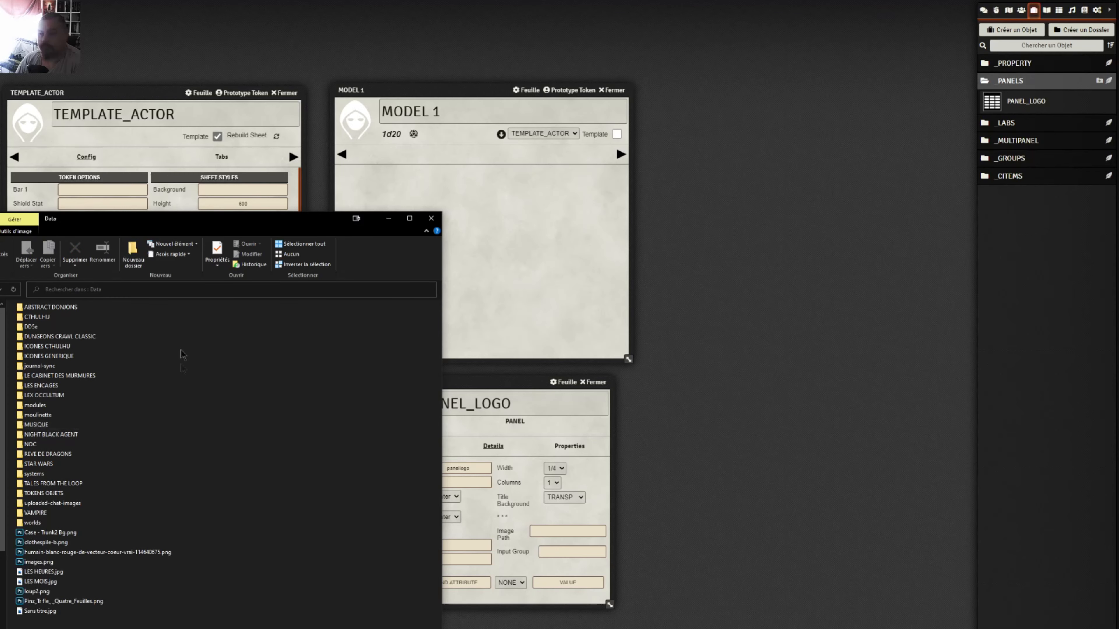
{"action": "left_click", "coordinate": [37, 526]}
{"action": "double_click", "coordinate": [38, 526]}
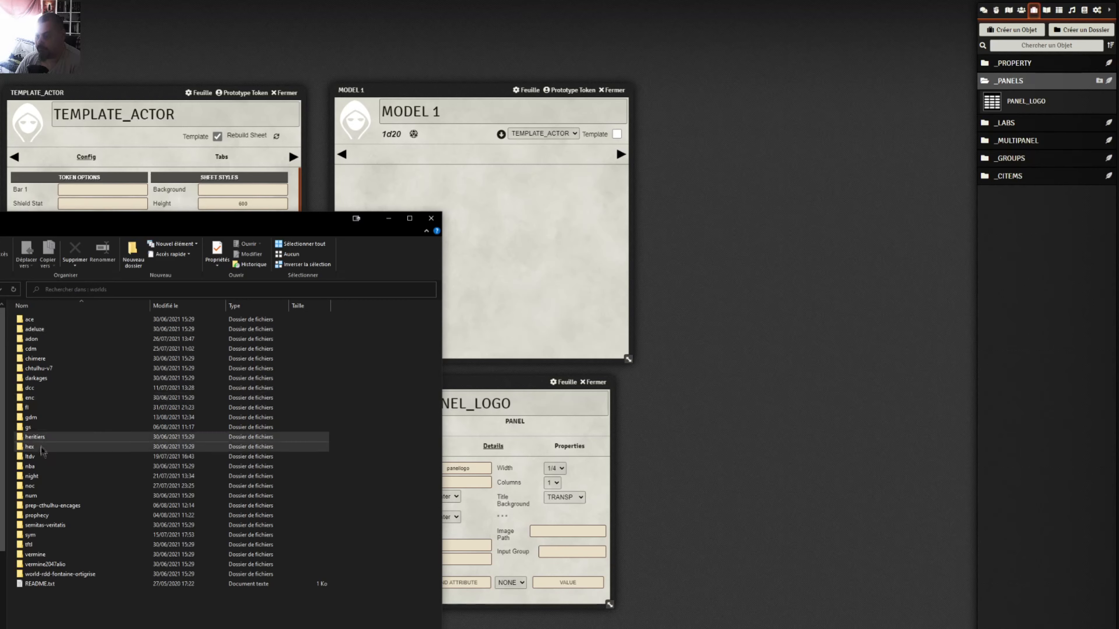
{"action": "left_click", "coordinate": [38, 419]}
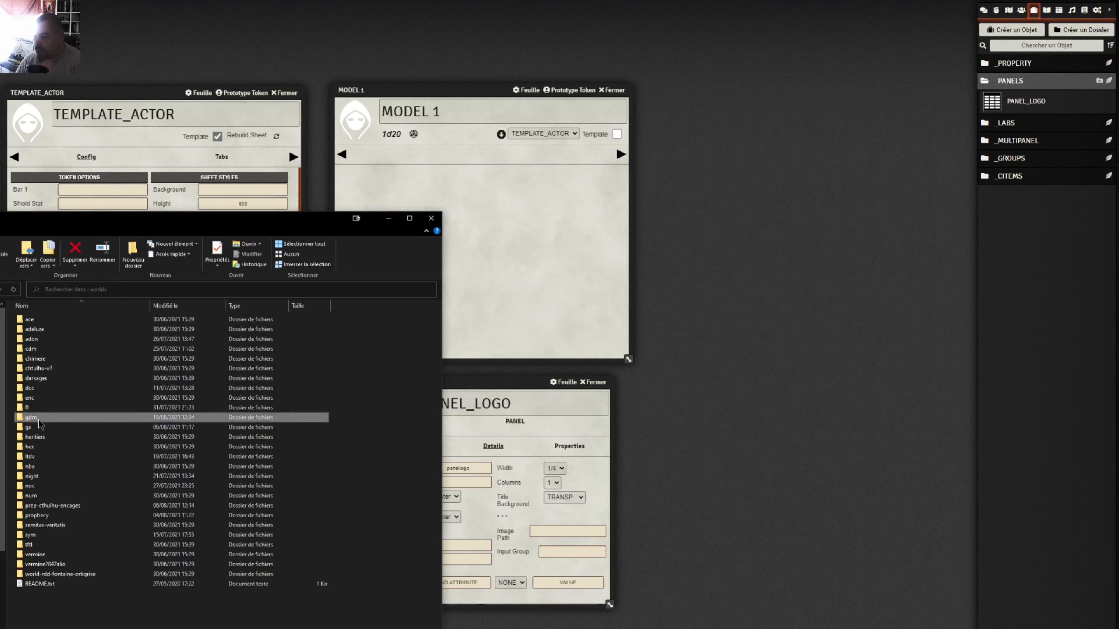
{"action": "double_click", "coordinate": [38, 419]}
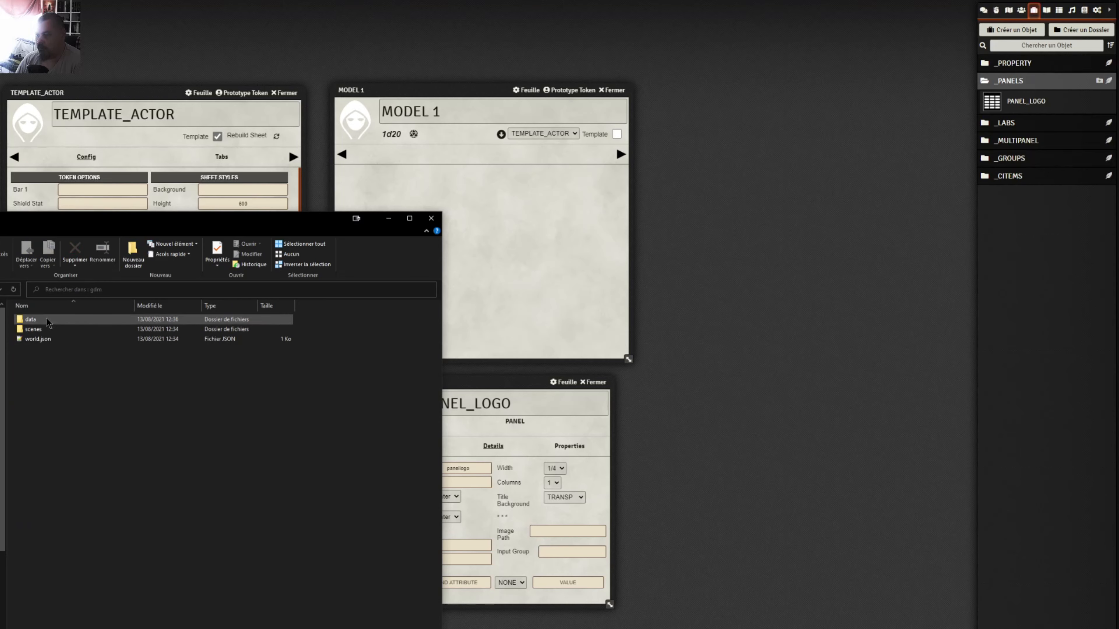
- Create a new folder named images in the gdm world folder
{"action": "mouse_move", "coordinate": [47, 319]}
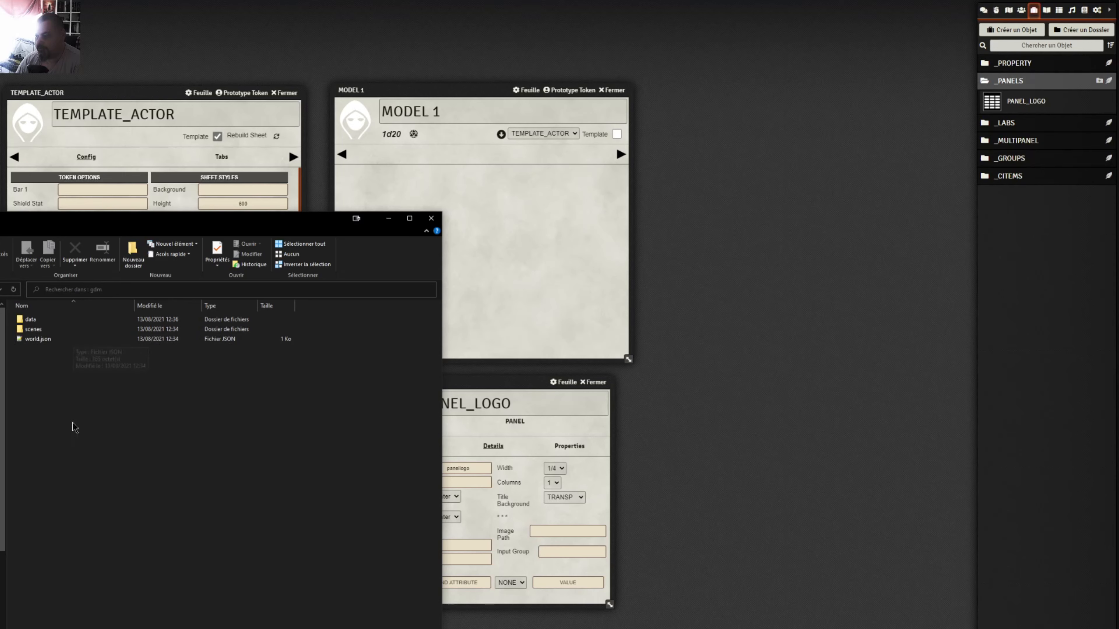
{"action": "right_click", "coordinate": [93, 419]}
{"action": "mouse_move", "coordinate": [103, 440]}
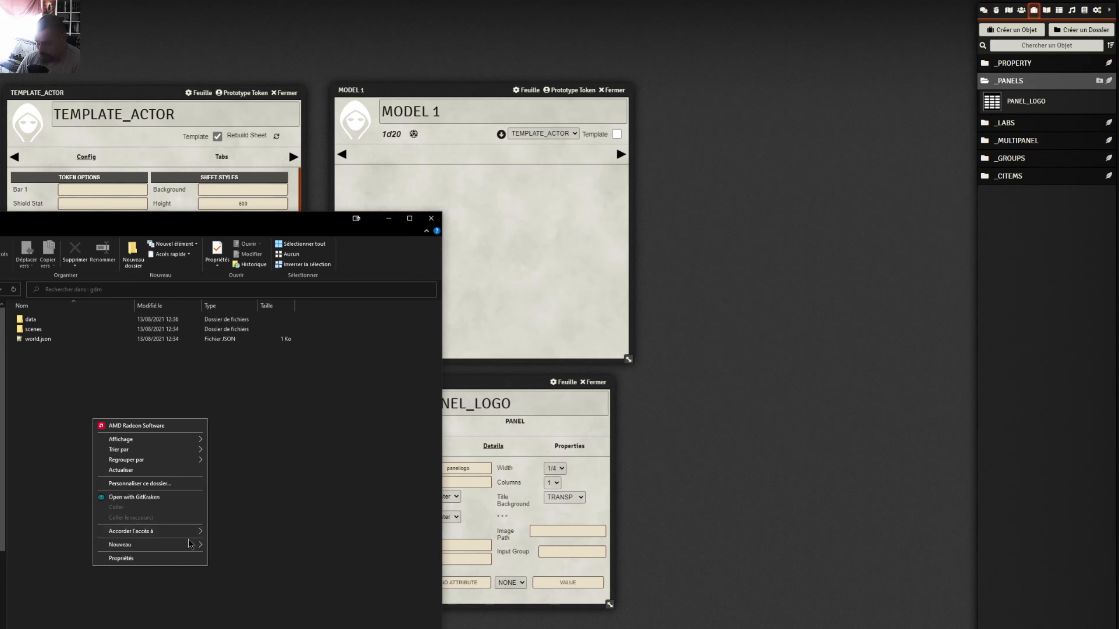
{"action": "left_click", "coordinate": [230, 546]}
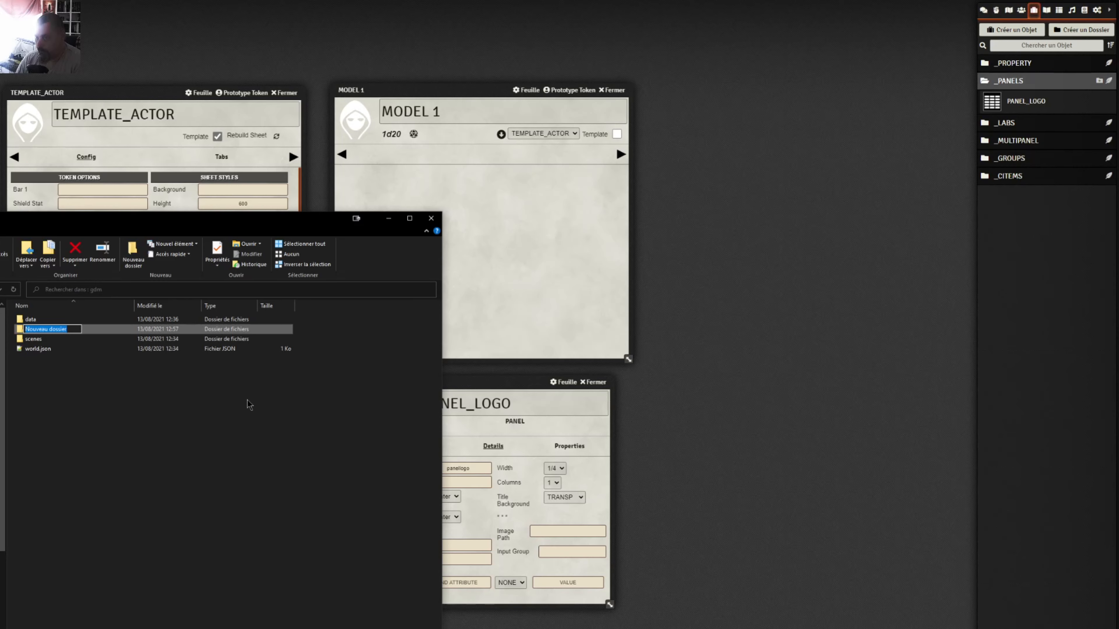
{"action": "type", "text": "im"}
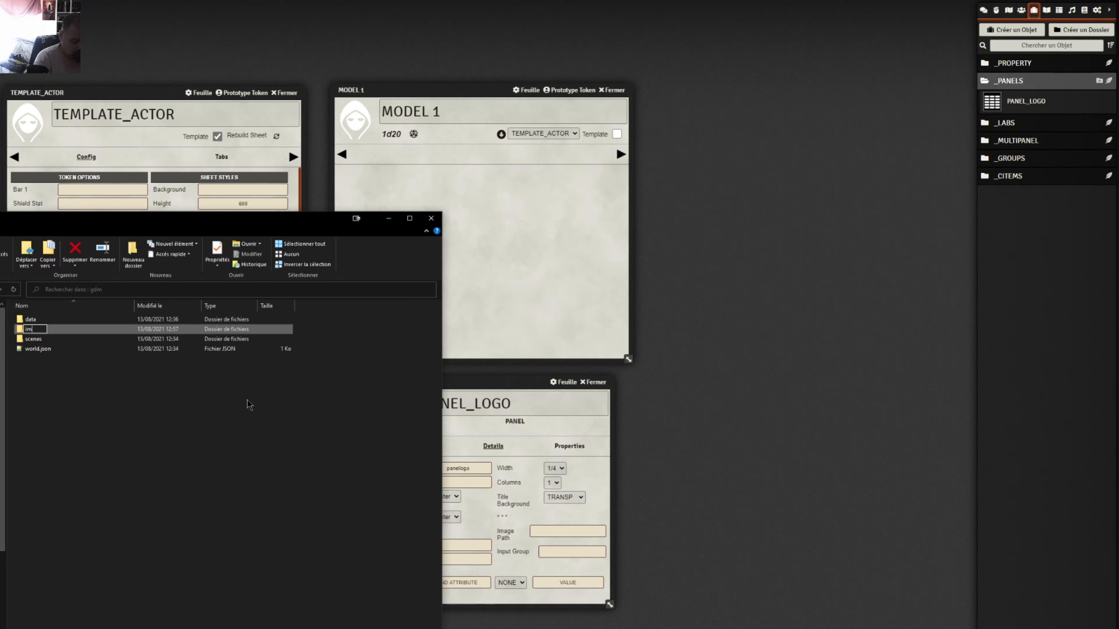
{"action": "type", "text": "ages"}
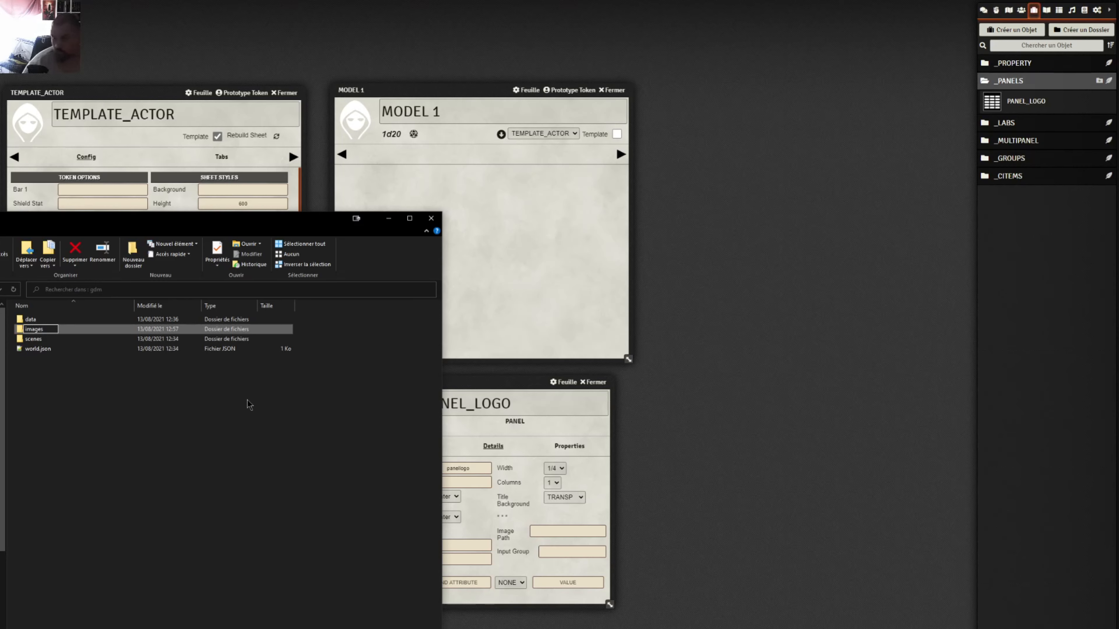
{"action": "key", "text": "Return"}
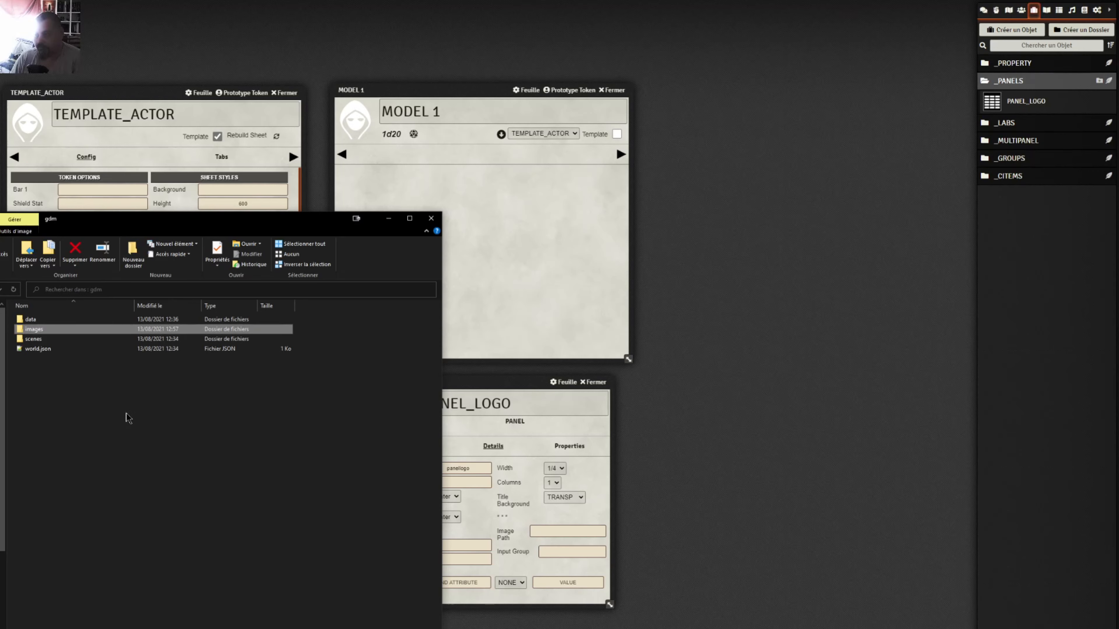
- Open the images folder to check its logo files, and move the file explorer away from the PANEL_LOGO details
{"action": "double_click", "coordinate": [44, 330]}
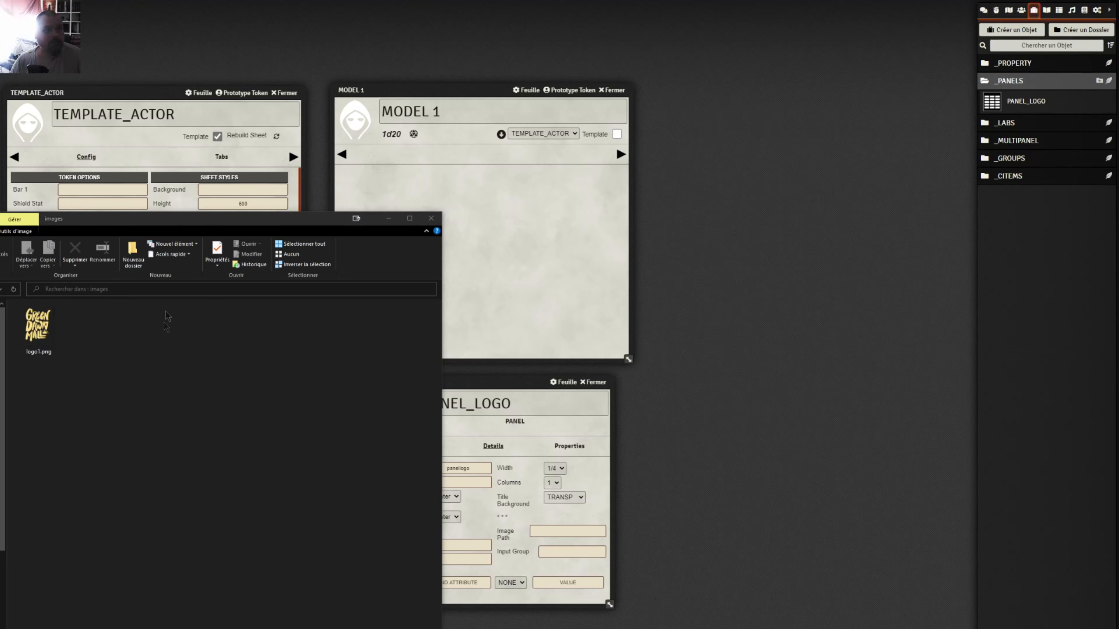
{"action": "left_click", "coordinate": [46, 342]}
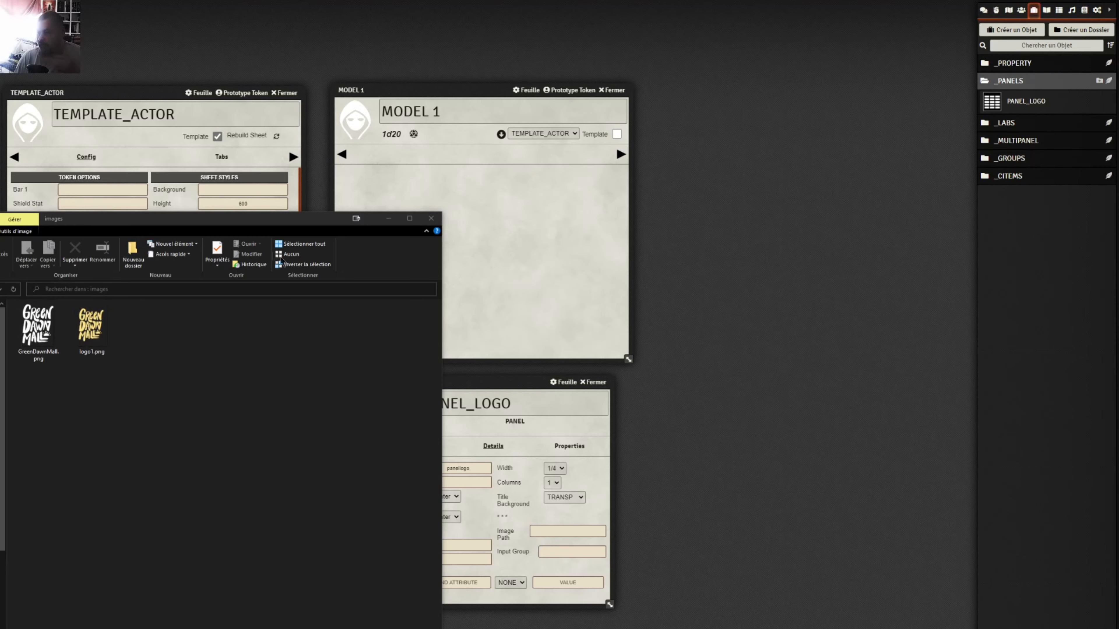
{"action": "left_click_drag", "start_coordinate": [260, 225], "coordinate": [9, 225]}
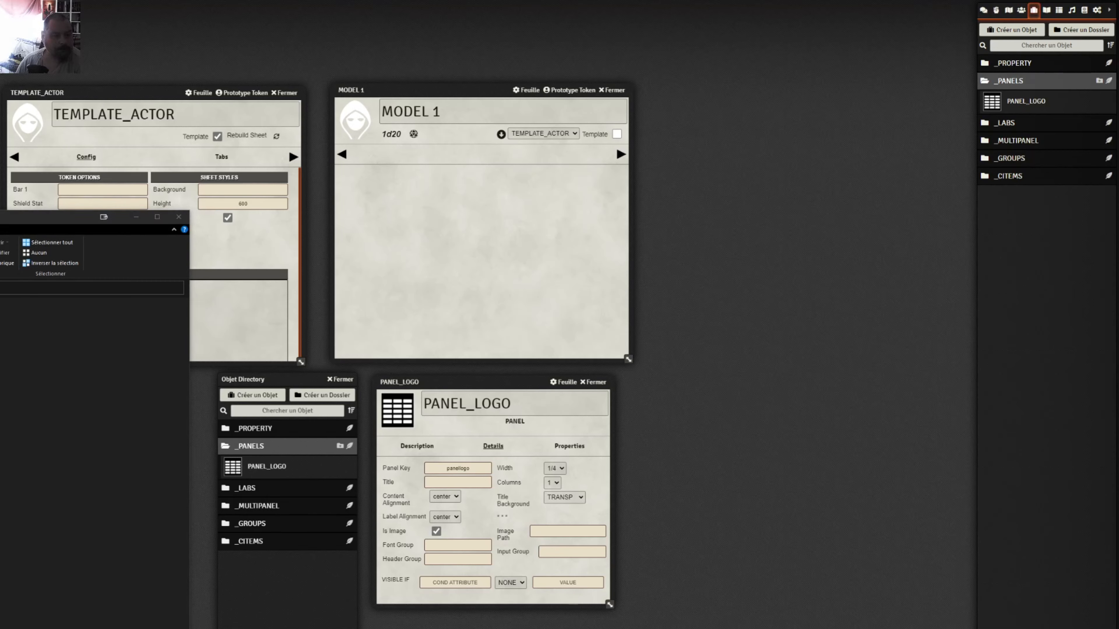
{"action": "left_click_drag", "start_coordinate": [23, 218], "coordinate": [0, 218]}
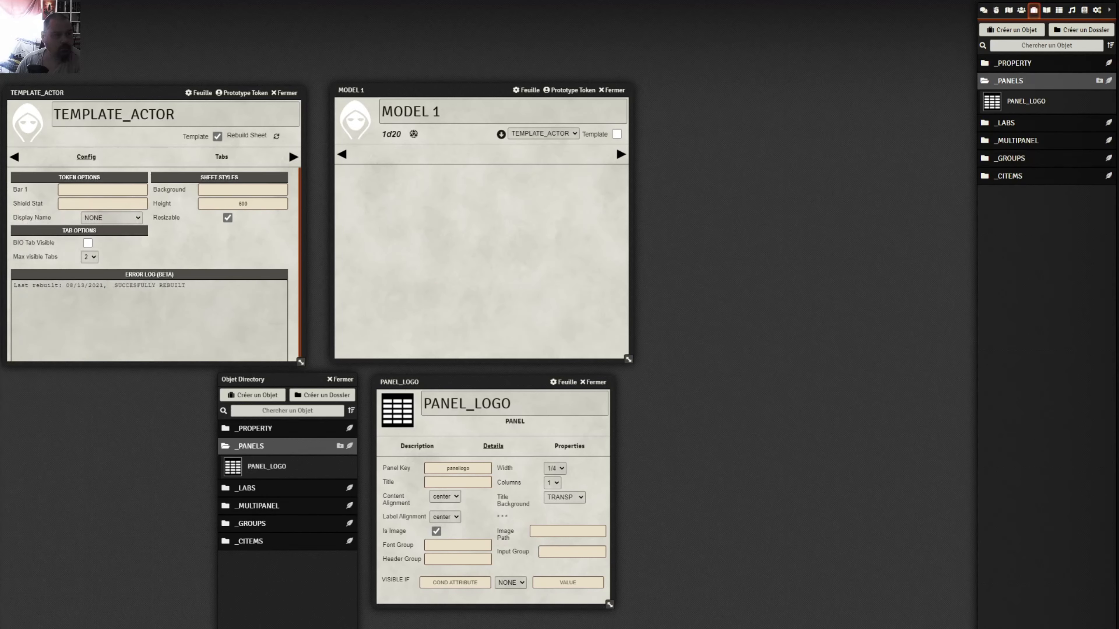
- Set the PANEL_LOGO image path to worlds/gdm/images/logo1.png
{"action": "left_click", "coordinate": [535, 531]}
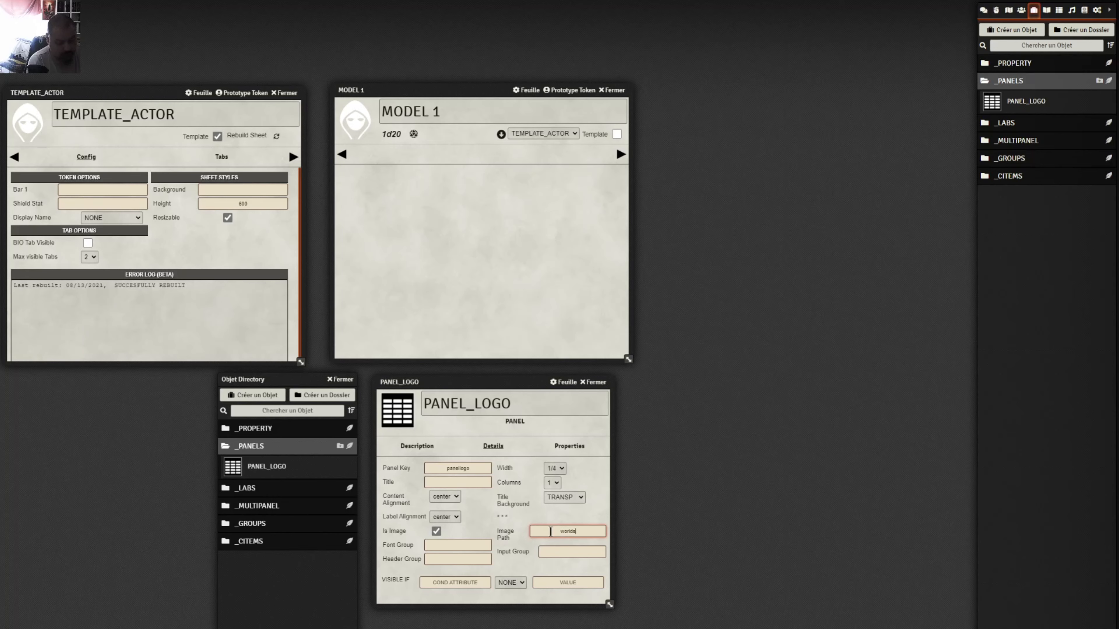
{"action": "type", "text": "/"}
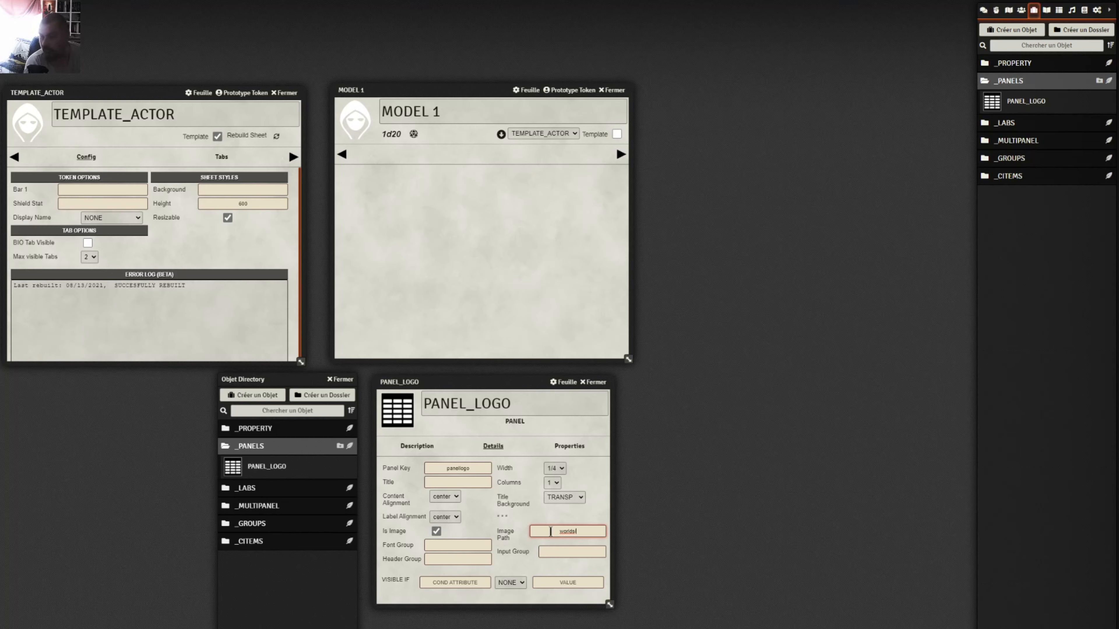
{"action": "type", "text": "/gdm"}
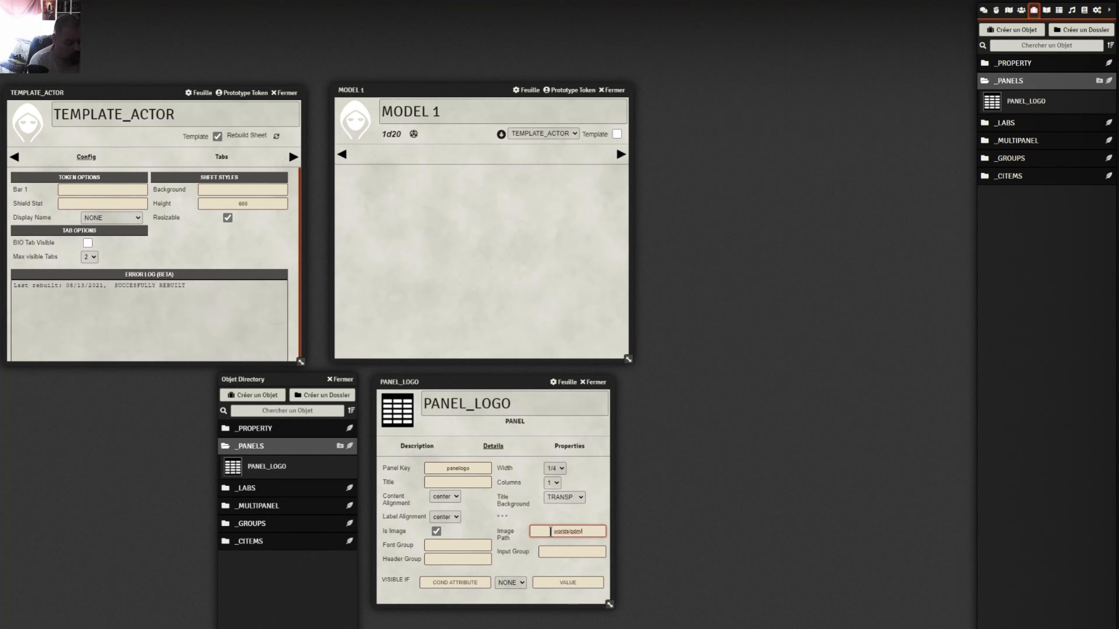
{"action": "type", "text": "/"}
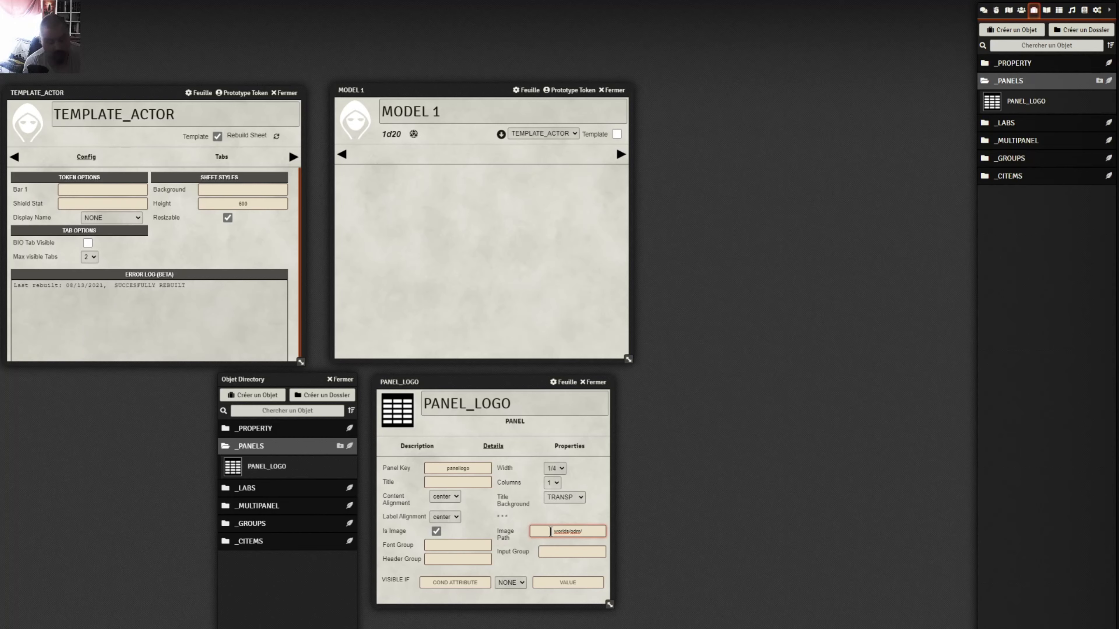
{"action": "type", "text": "imag"}
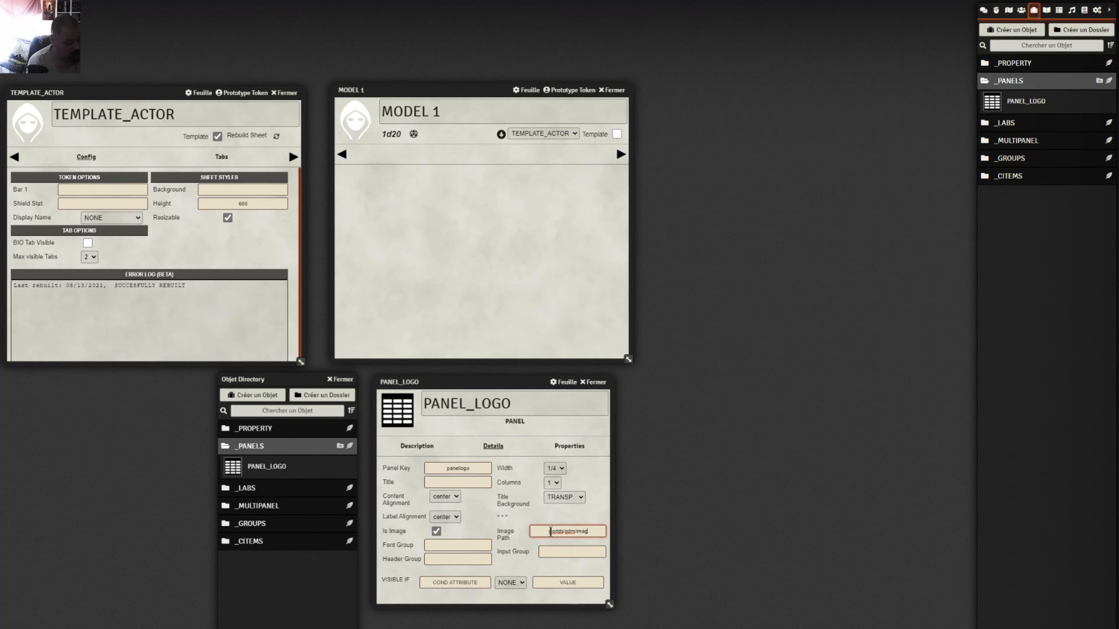
{"action": "type", "text": "es/"}
{"action": "type", "text": "logo1"}
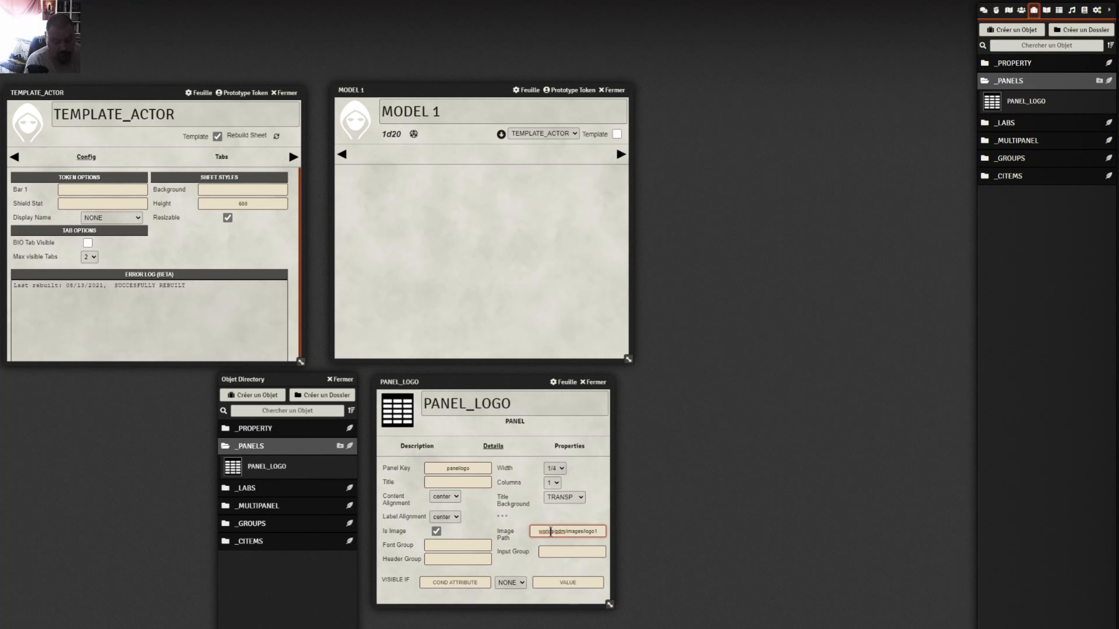
{"action": "type", "text": ".png"}
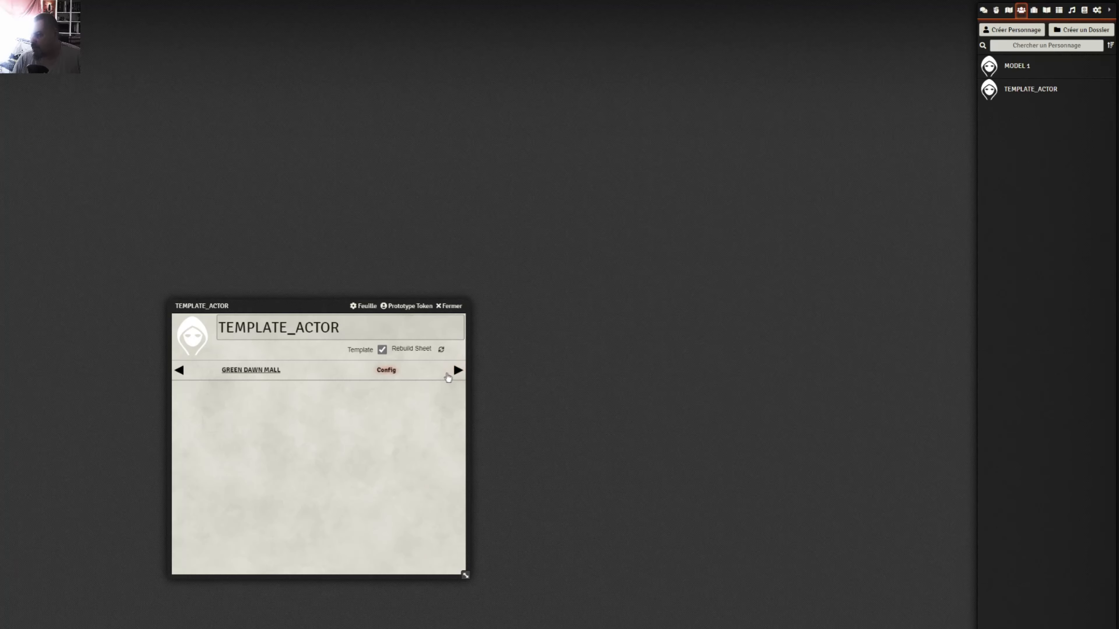
- Add PANEL_LOGO from the _PANELS folder to the panels of TEMPLATE_ACTOR's LABS_GREEN_DAWN_MALL tab, and close the tab item
{"action": "left_click", "coordinate": [458, 370]}
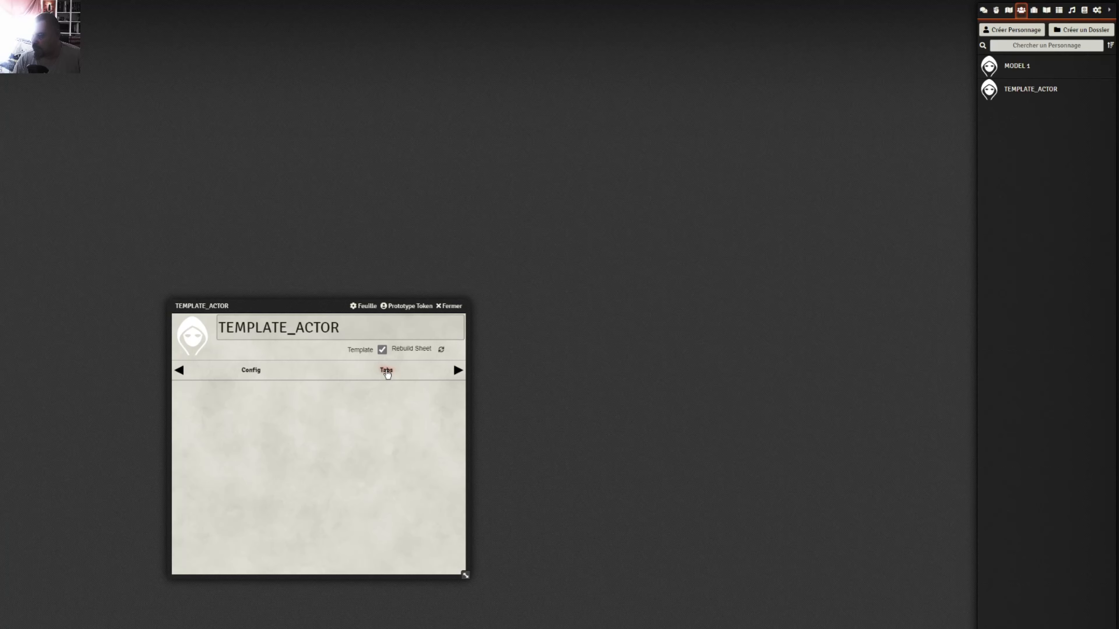
{"action": "left_click", "coordinate": [387, 372]}
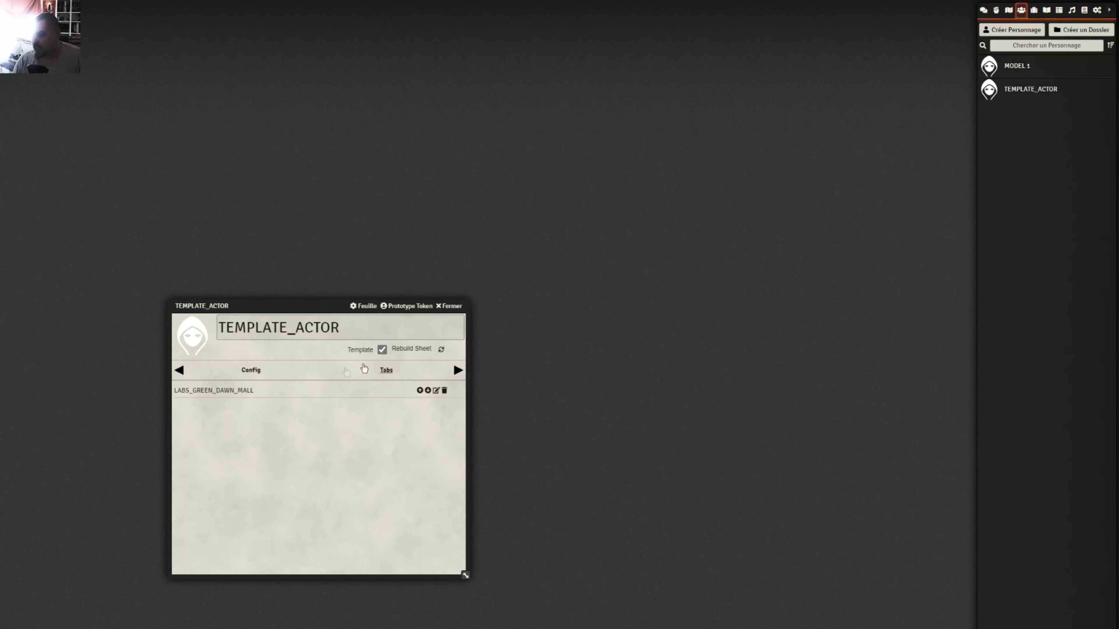
{"action": "left_click", "coordinate": [436, 391]}
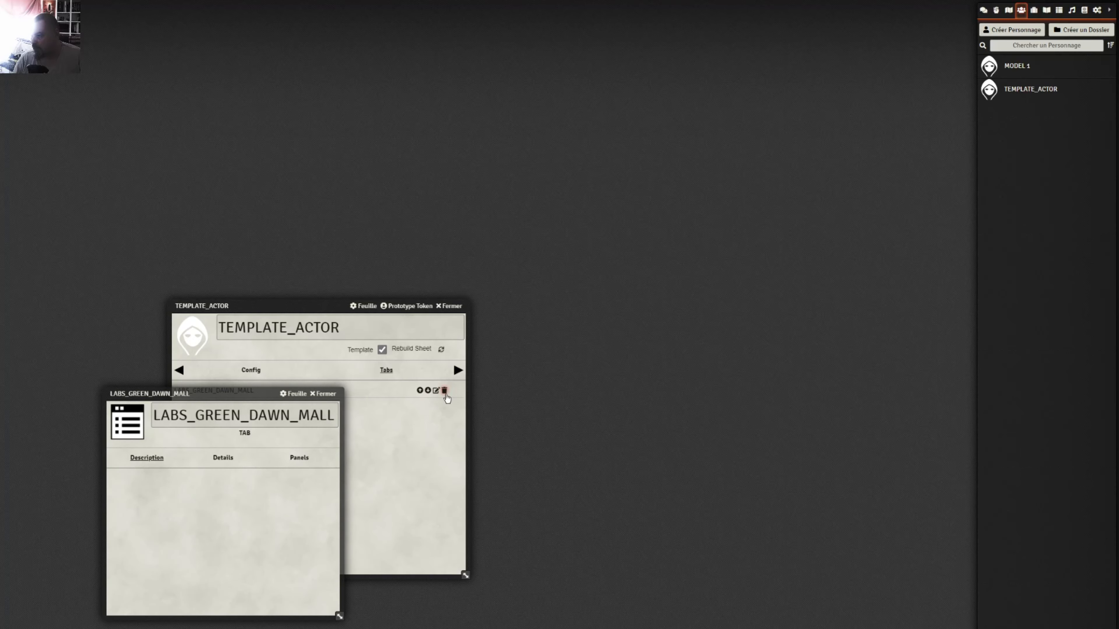
{"action": "left_click_drag", "start_coordinate": [259, 390], "coordinate": [409, 320]}
{"action": "left_click", "coordinate": [448, 390]}
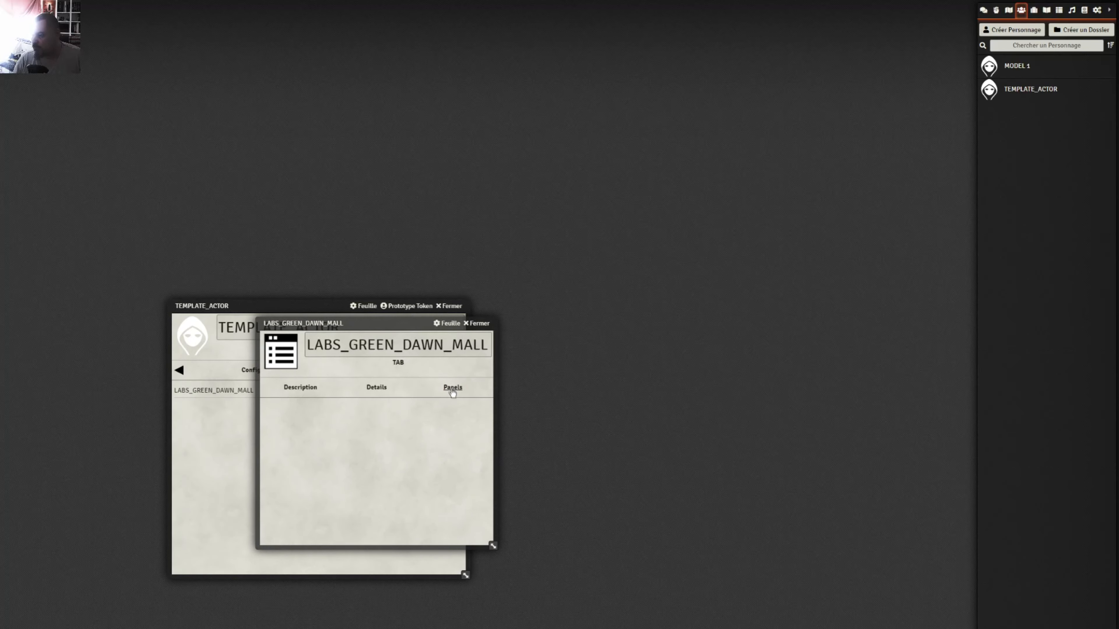
{"action": "left_click", "coordinate": [1033, 10]}
{"action": "left_click", "coordinate": [1016, 135]}
{"action": "left_click_drag", "start_coordinate": [1019, 155], "coordinate": [376, 434]}
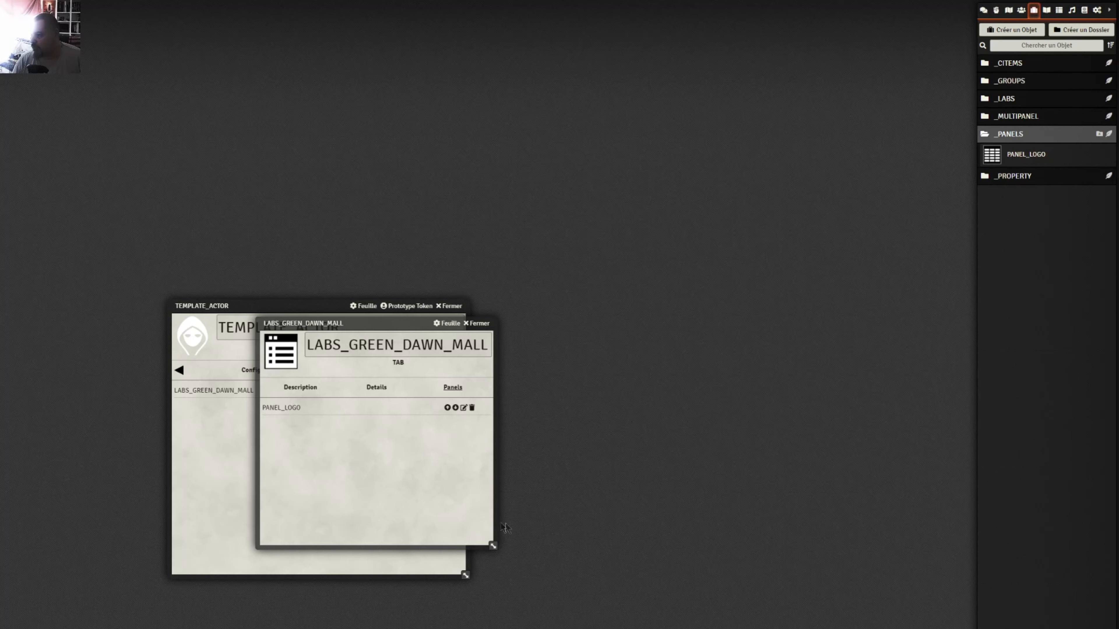
{"action": "left_click", "coordinate": [477, 325]}
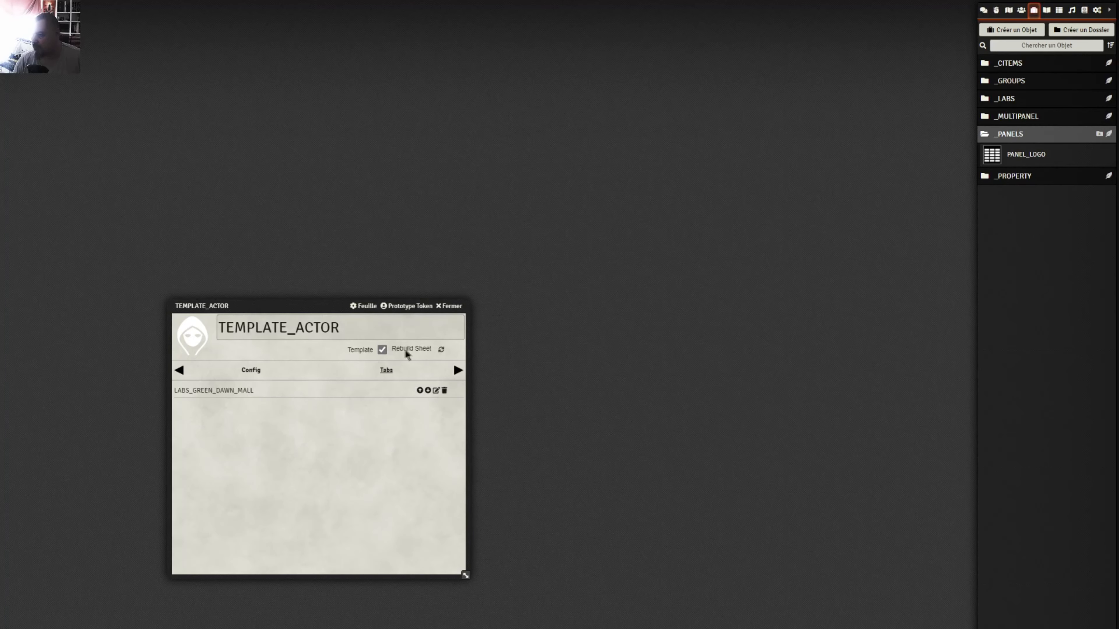
- Rebuild the TEMPLATE_ACTOR sheet and open the MODEL 1 character sheet to check the logo
{"action": "left_click", "coordinate": [442, 350]}
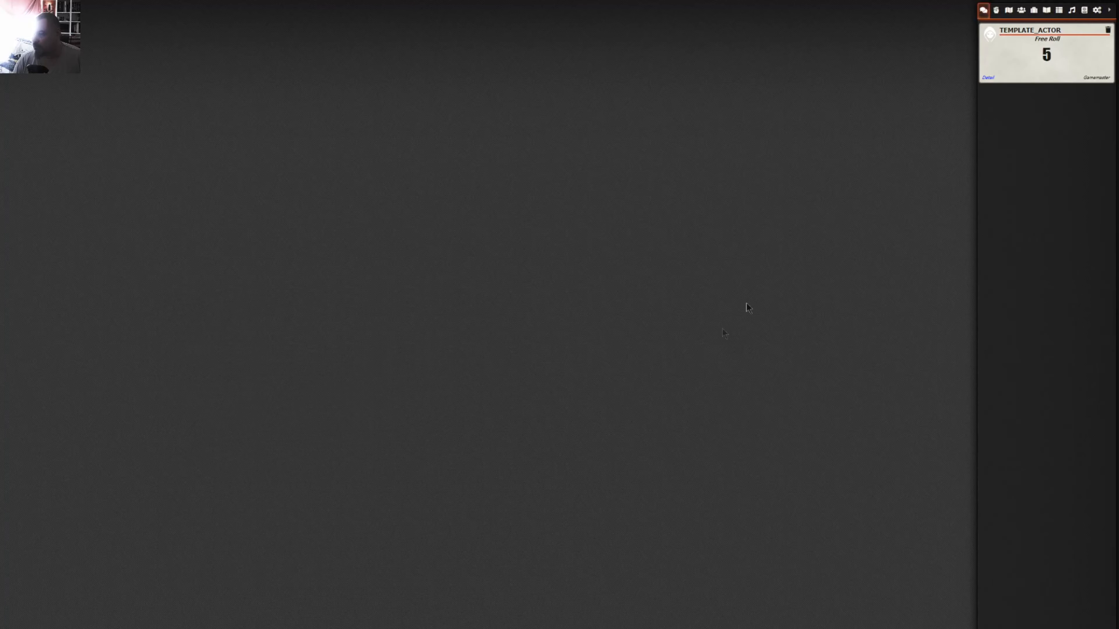
{"action": "left_click", "coordinate": [1021, 10]}
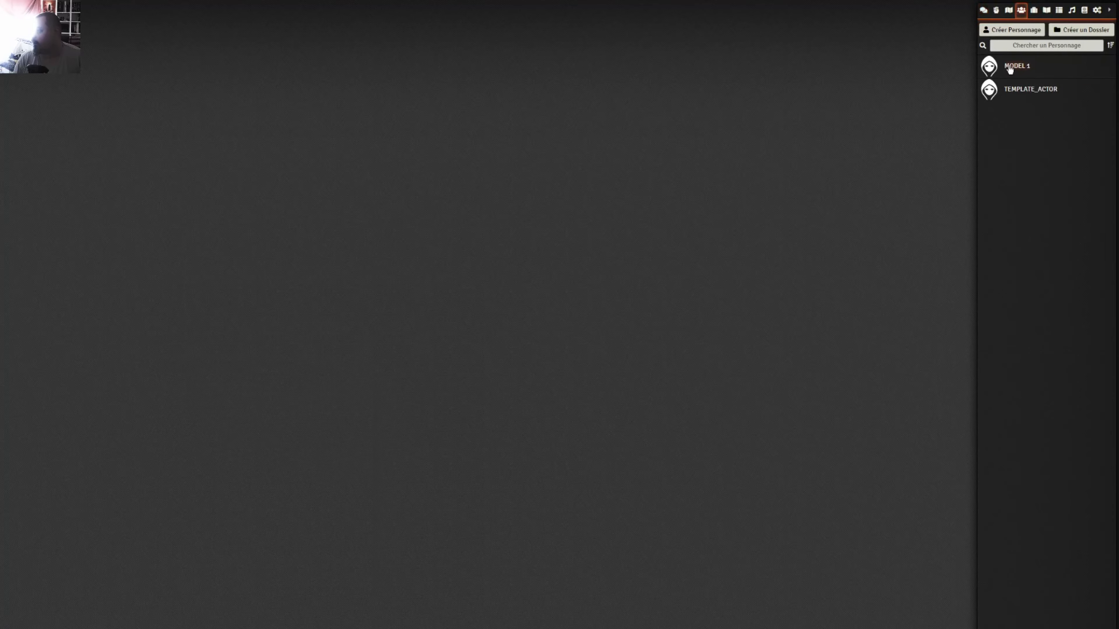
{"action": "left_click", "coordinate": [1009, 67]}
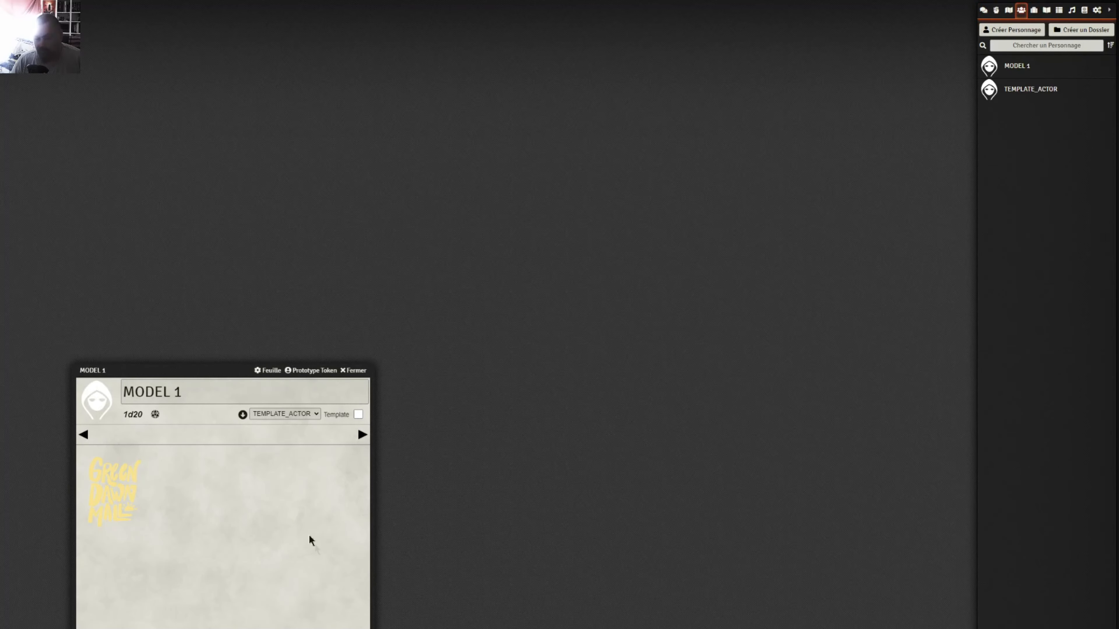
- Enlarge the MODEL 1 sheet and move it to the middle of the workspace
{"action": "left_click_drag", "start_coordinate": [211, 360], "coordinate": [346, 250]}
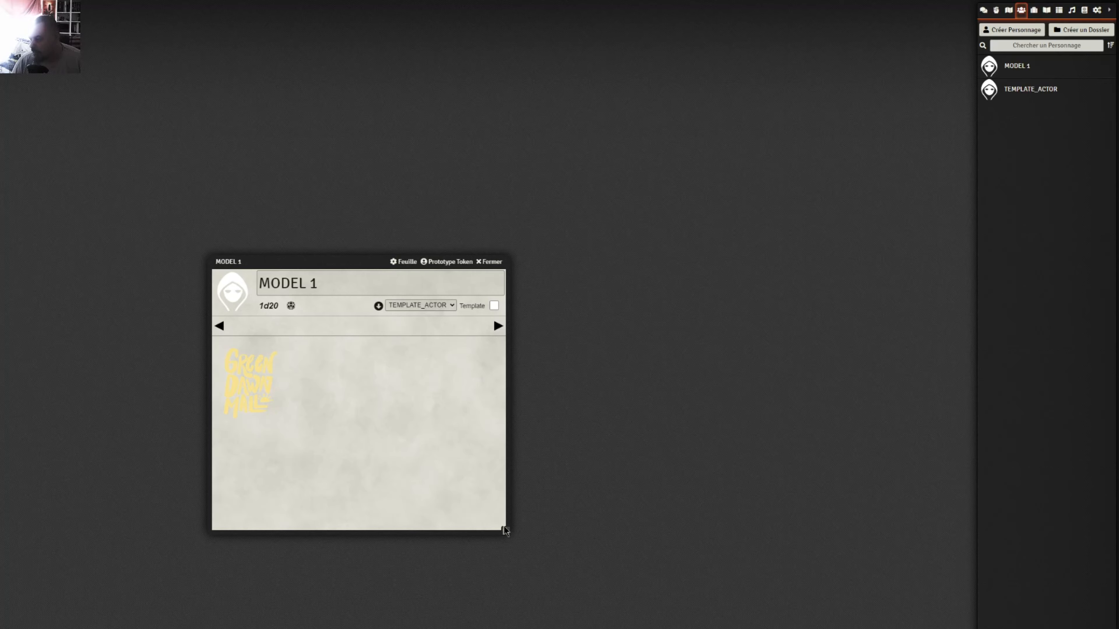
{"action": "left_click_drag", "start_coordinate": [503, 529], "coordinate": [550, 626]}
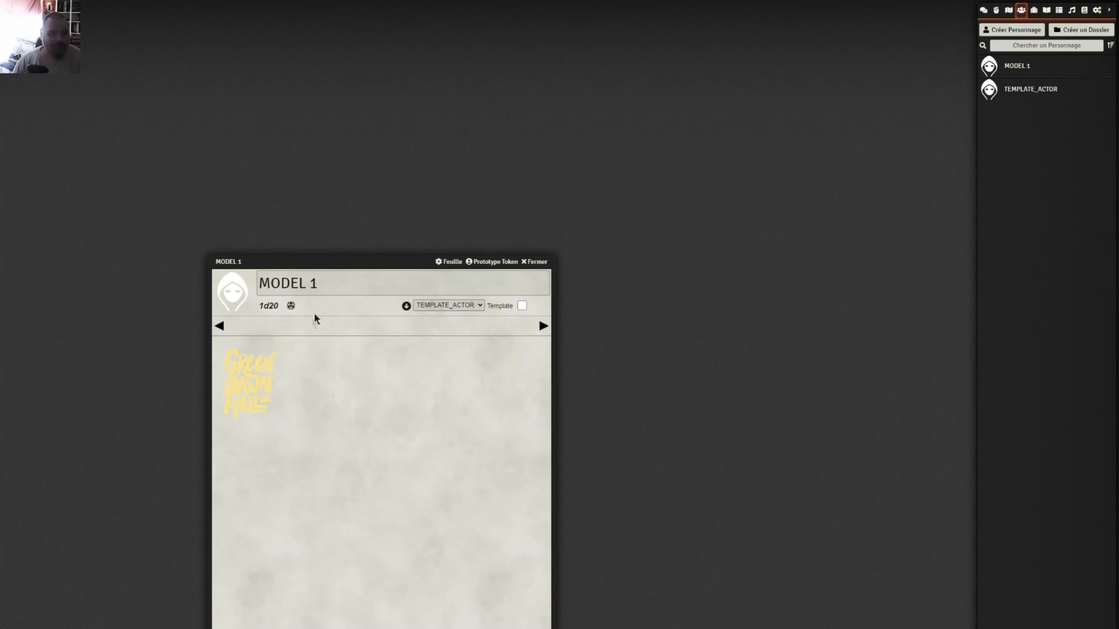
{"action": "left_click_drag", "start_coordinate": [302, 261], "coordinate": [428, 153]}
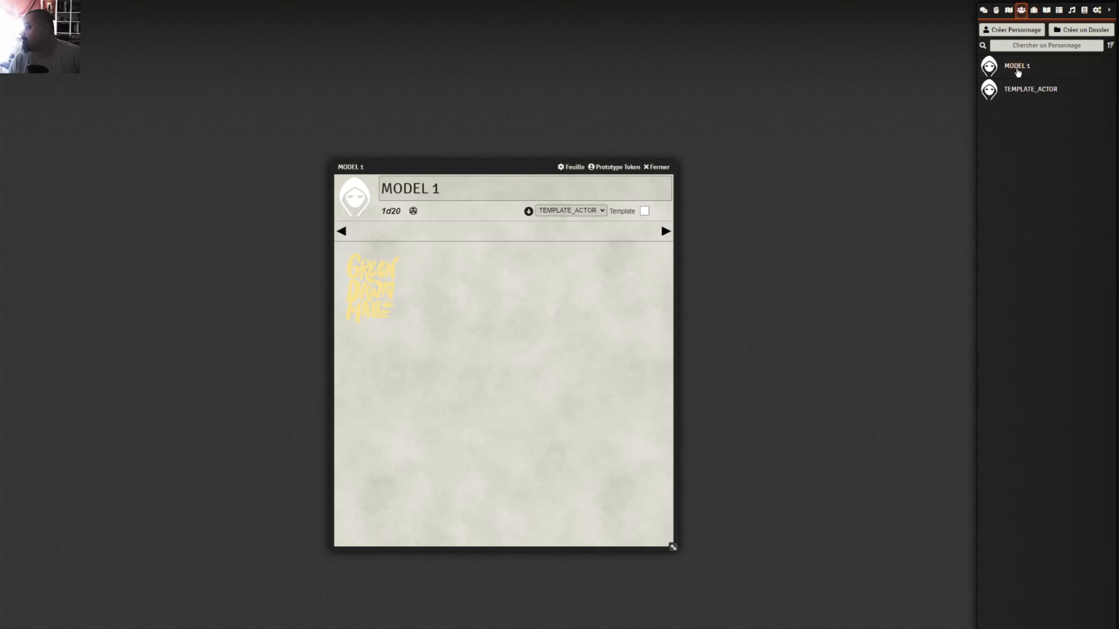
- Open the PANEL_LOGO details beside the MODEL 1 sheet and delete the file name before the extension in the image path
{"action": "left_click", "coordinate": [1033, 10]}
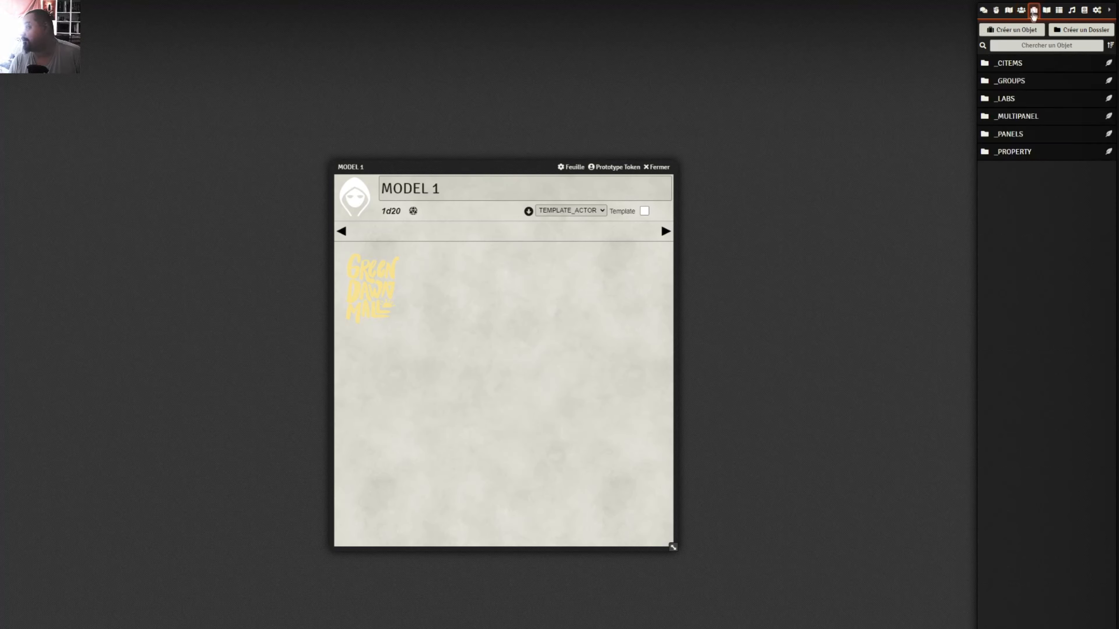
{"action": "left_click", "coordinate": [1008, 134]}
{"action": "left_click", "coordinate": [1013, 154]}
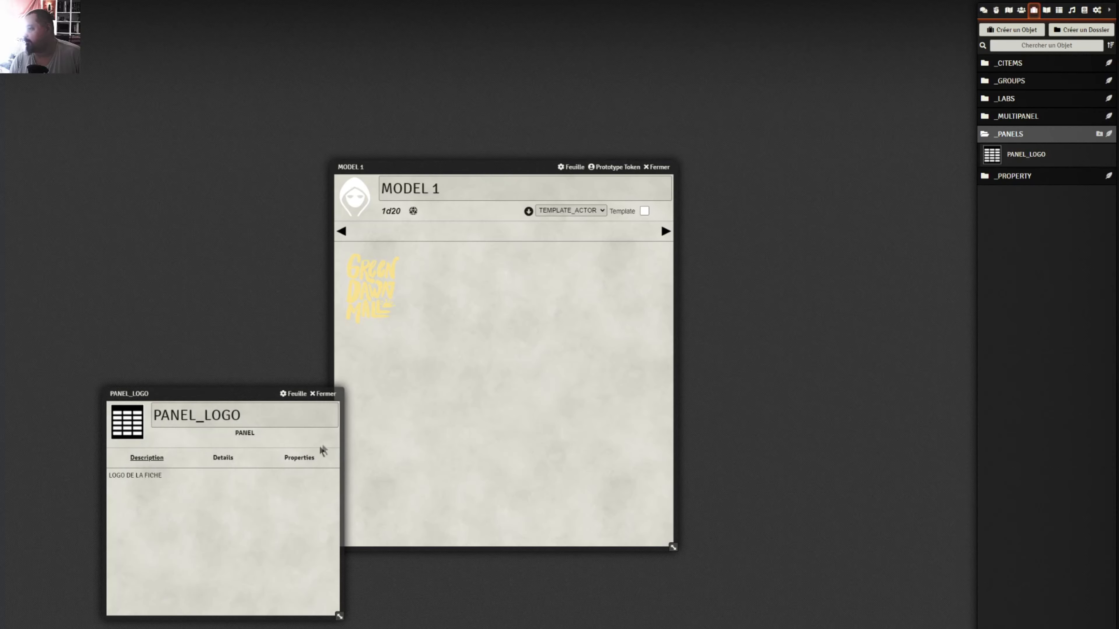
{"action": "left_click_drag", "start_coordinate": [250, 384], "coordinate": [220, 285]}
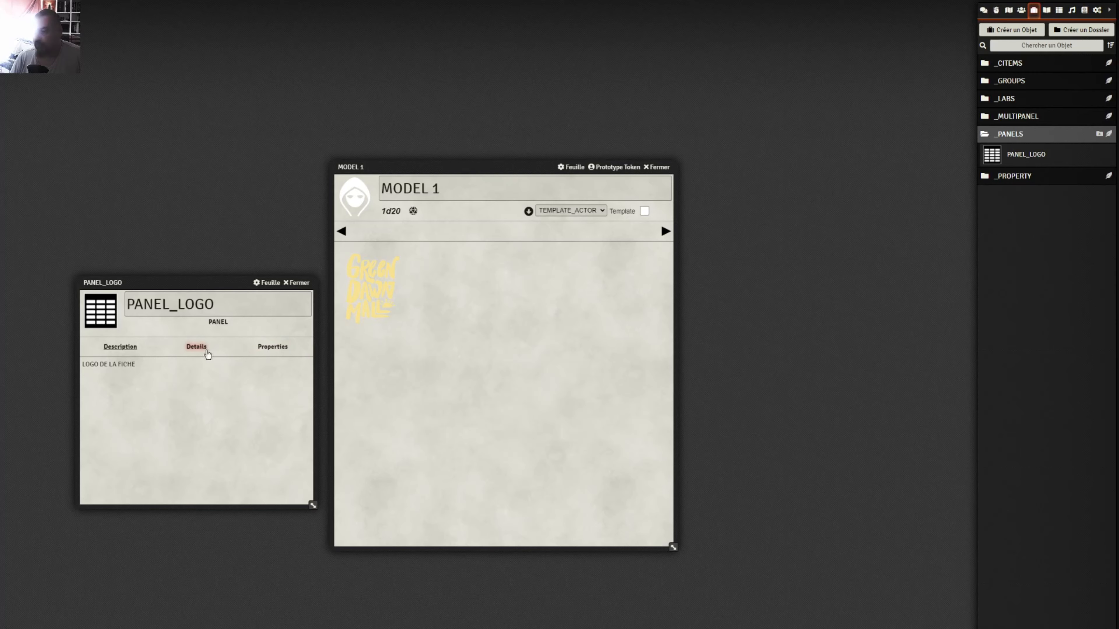
{"action": "left_click", "coordinate": [205, 352]}
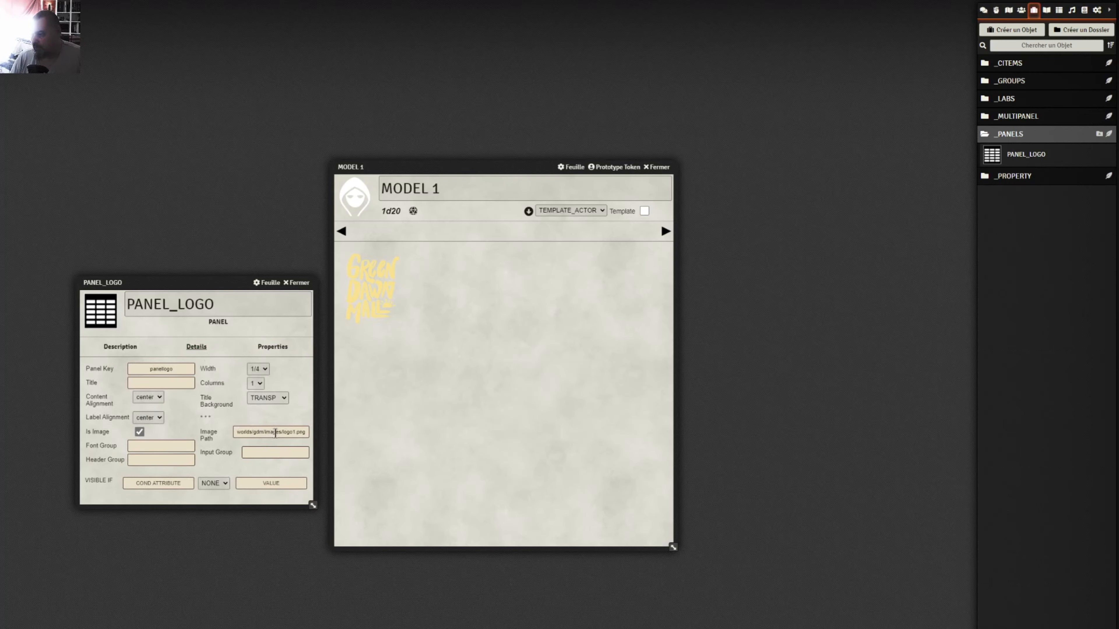
{"action": "left_click", "coordinate": [291, 432]}
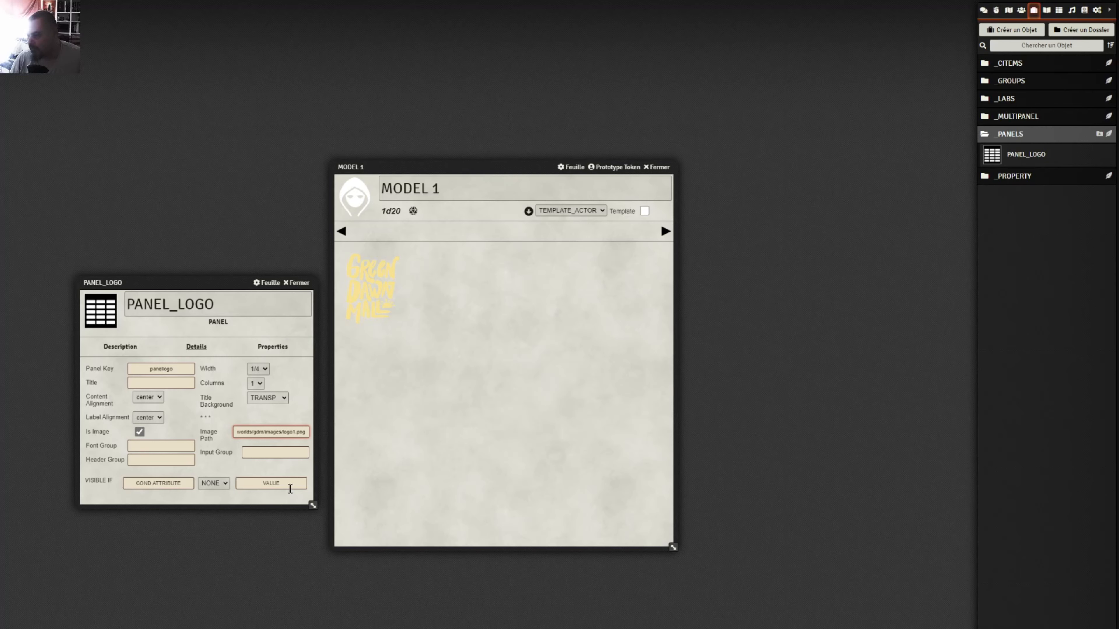
{"action": "key", "text": "BackSpace"}
{"action": "key", "text": "BackSpace"}
{"action": "key", "text": "BackSpace"}
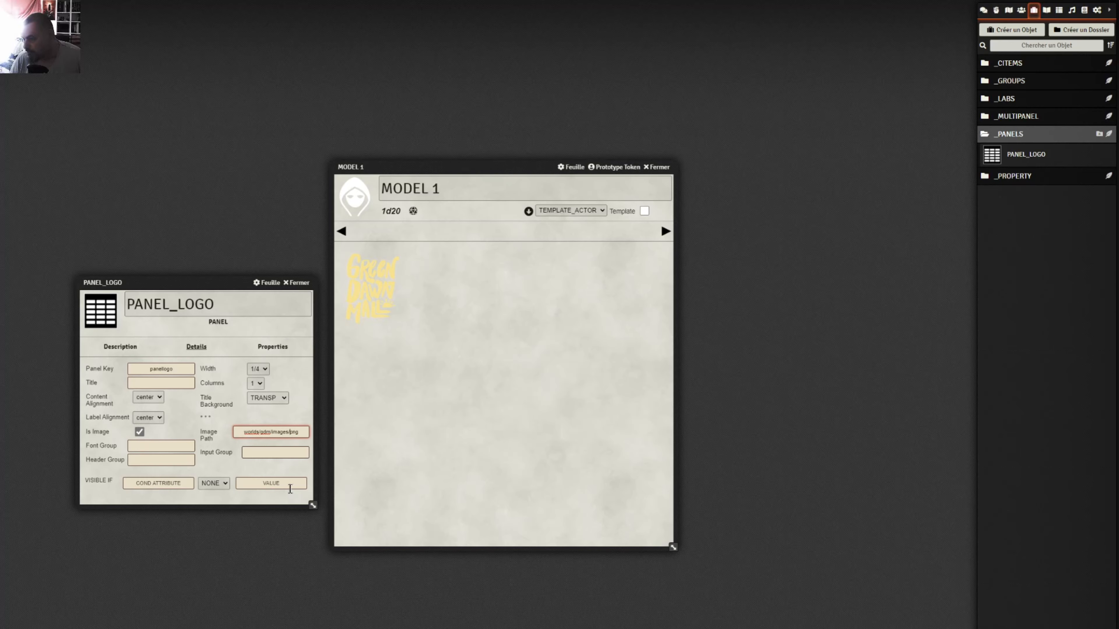
{"action": "type", "text": "gREEN"}
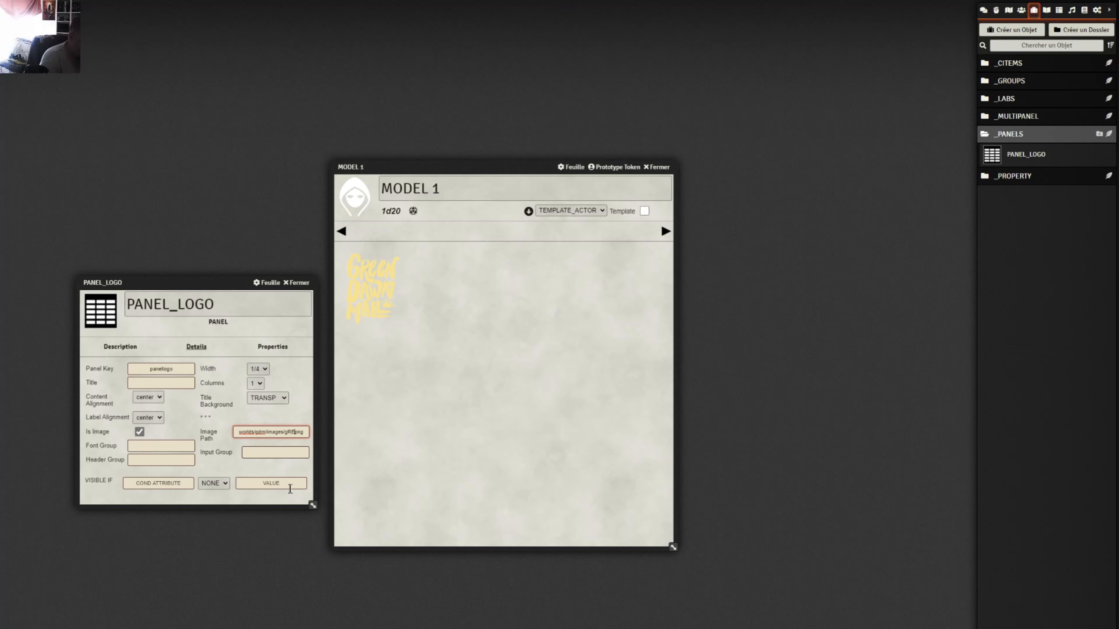
{"action": "type", "text": "dAWNmALL"}
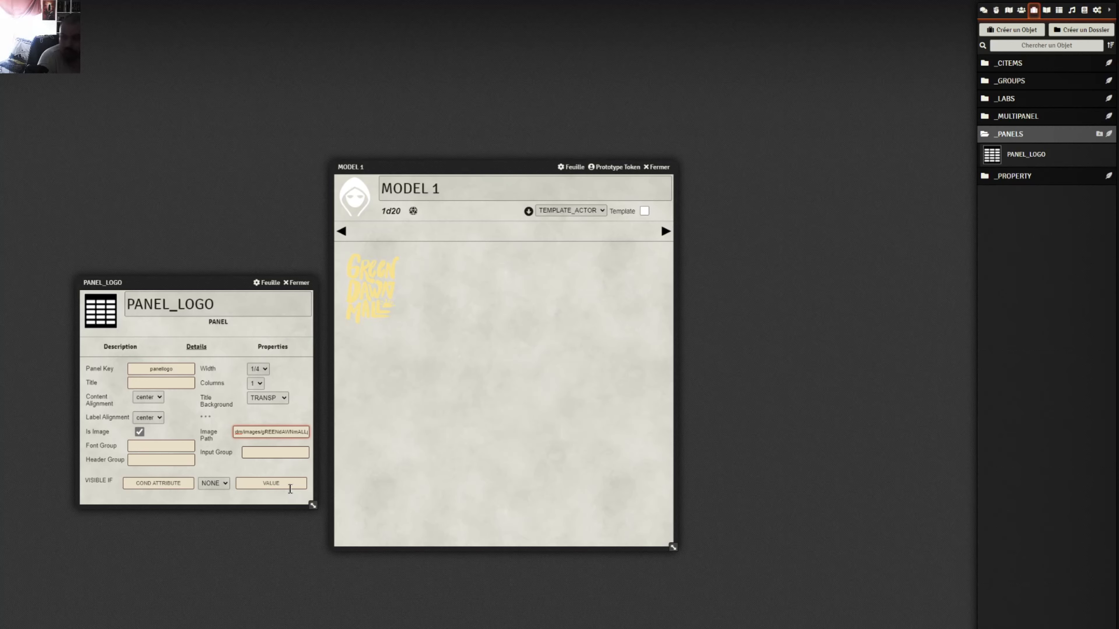
{"action": "key", "text": "BackSpace"}
{"action": "key", "text": "BackSpace"}
{"action": "key", "text": "BackSpace"}
{"action": "key", "text": "BackSpace"}
{"action": "key", "text": "BackSpace"}
{"action": "key", "text": "BackSpace"}
{"action": "key", "text": "BackSpace"}
{"action": "key", "text": "BackSpace"}
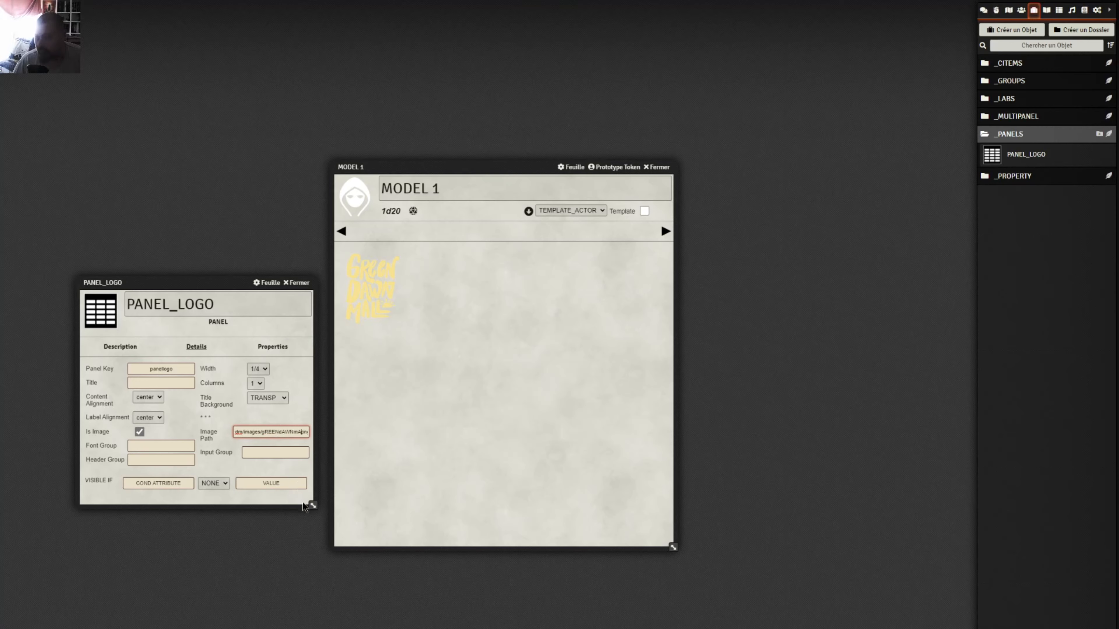
{"action": "key", "text": "BackSpace"}
{"action": "key", "text": "BackSpace"}
{"action": "key", "text": "BackSpace"}
{"action": "key", "text": "BackSpace"}
{"action": "key", "text": "BackSpace"}
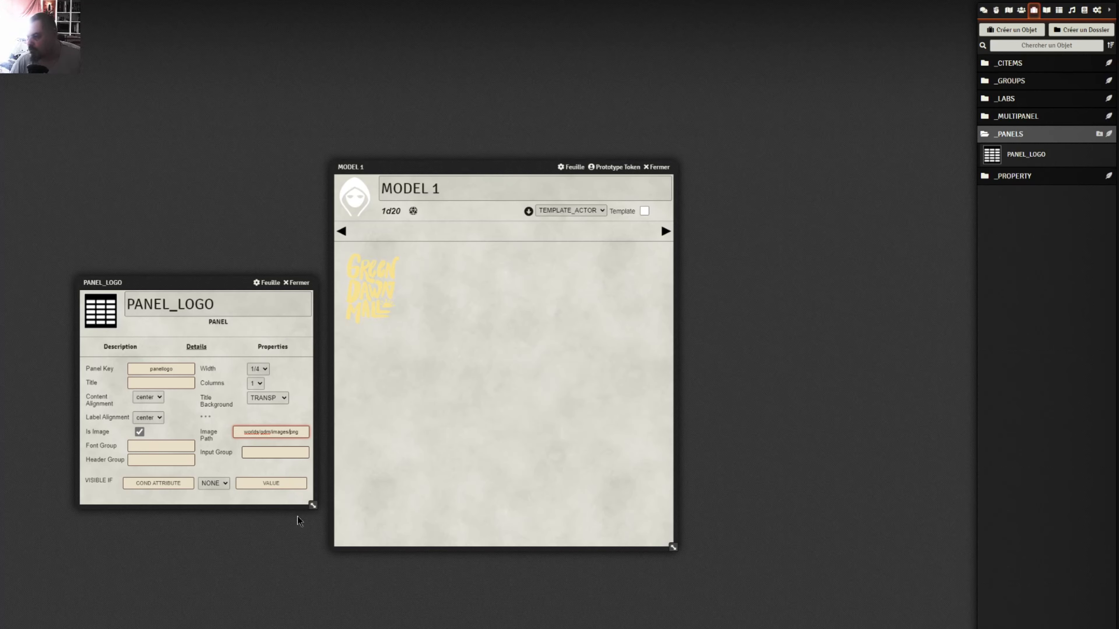
- Enter GreenDawnMall as the image file name in the PANEL_LOGO image path, check the path's end, and close the panel
{"action": "type", "text": "Green"}
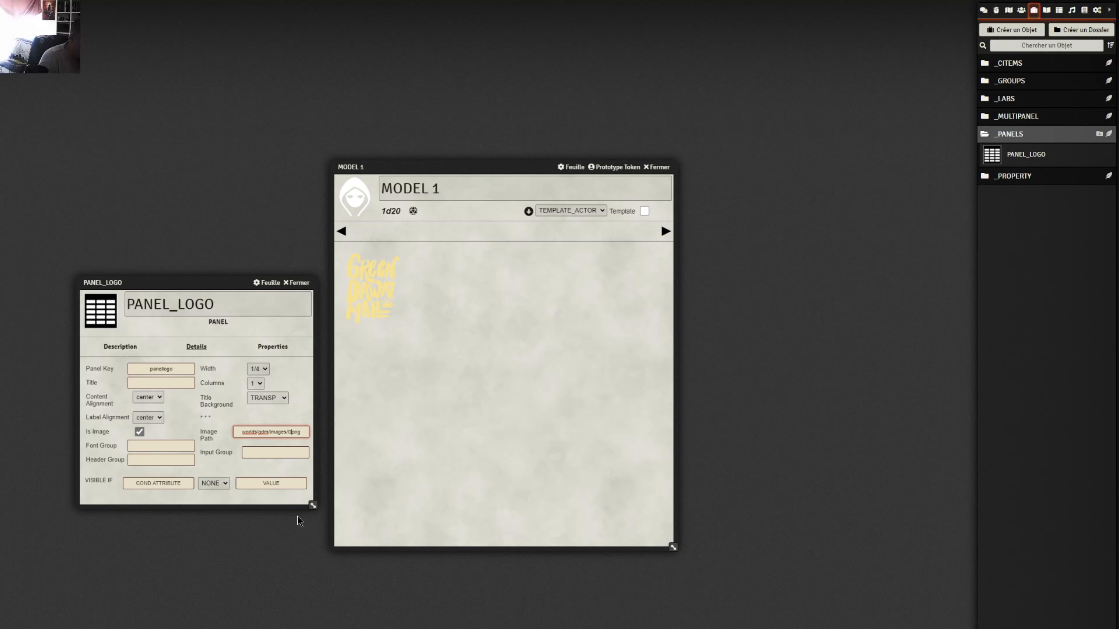
{"action": "type", "text": "DawnMall"}
{"action": "left_click", "coordinate": [268, 453]}
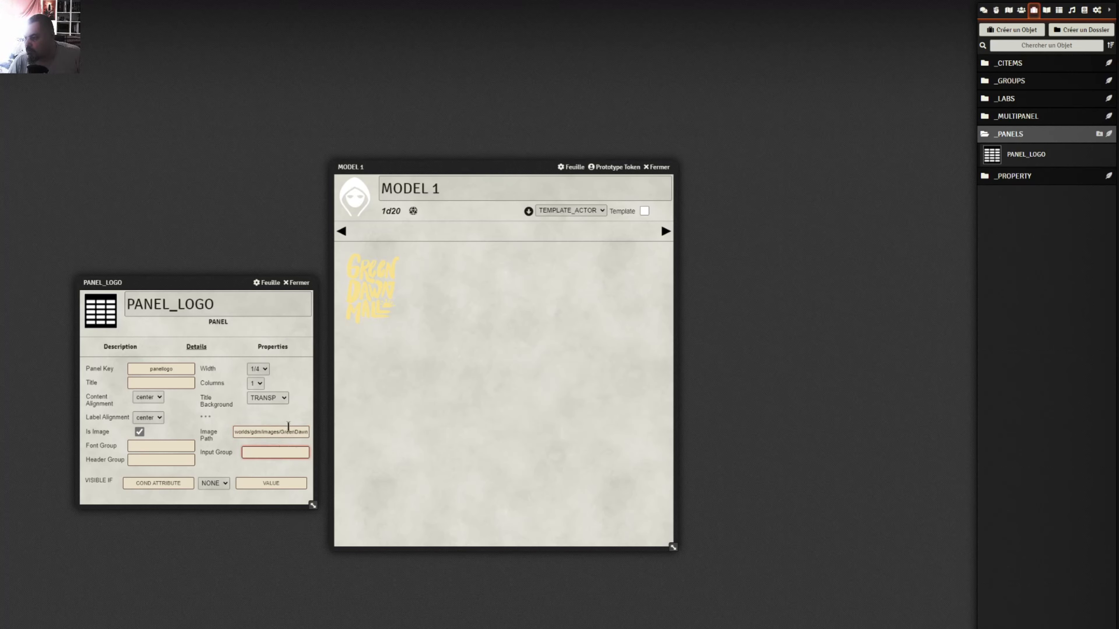
{"action": "left_click", "coordinate": [286, 428]}
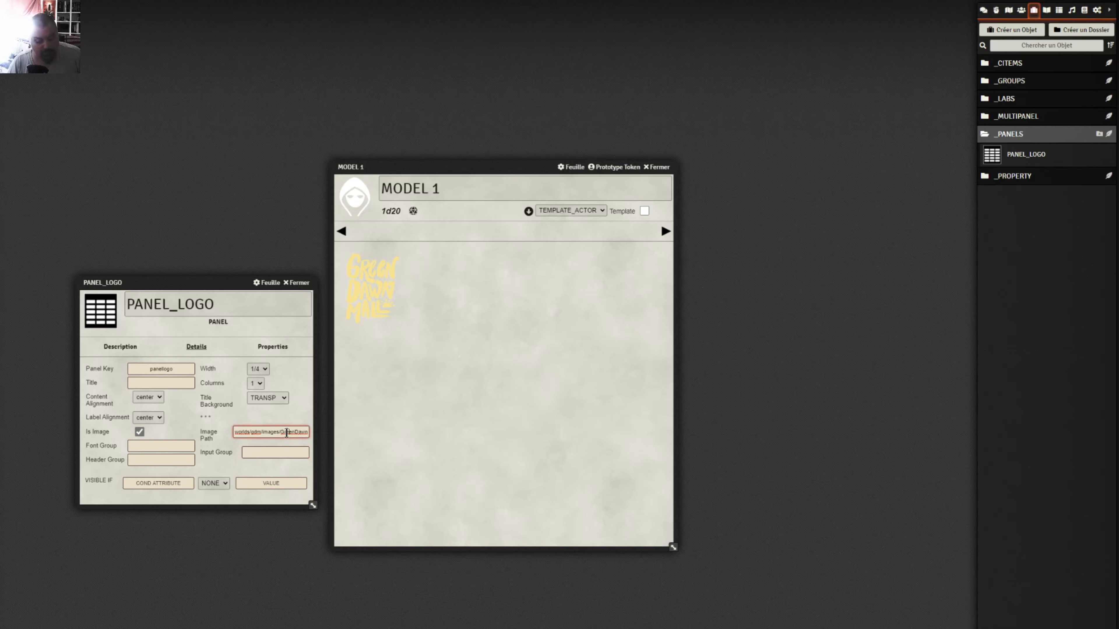
{"action": "key", "text": "End"}
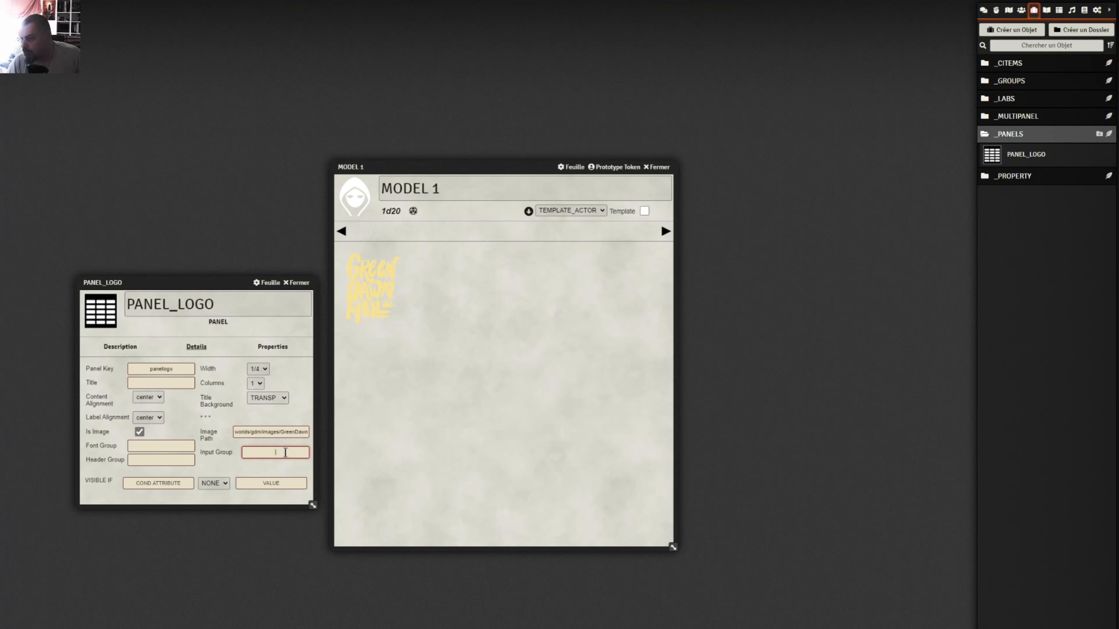
{"action": "left_click", "coordinate": [299, 282]}
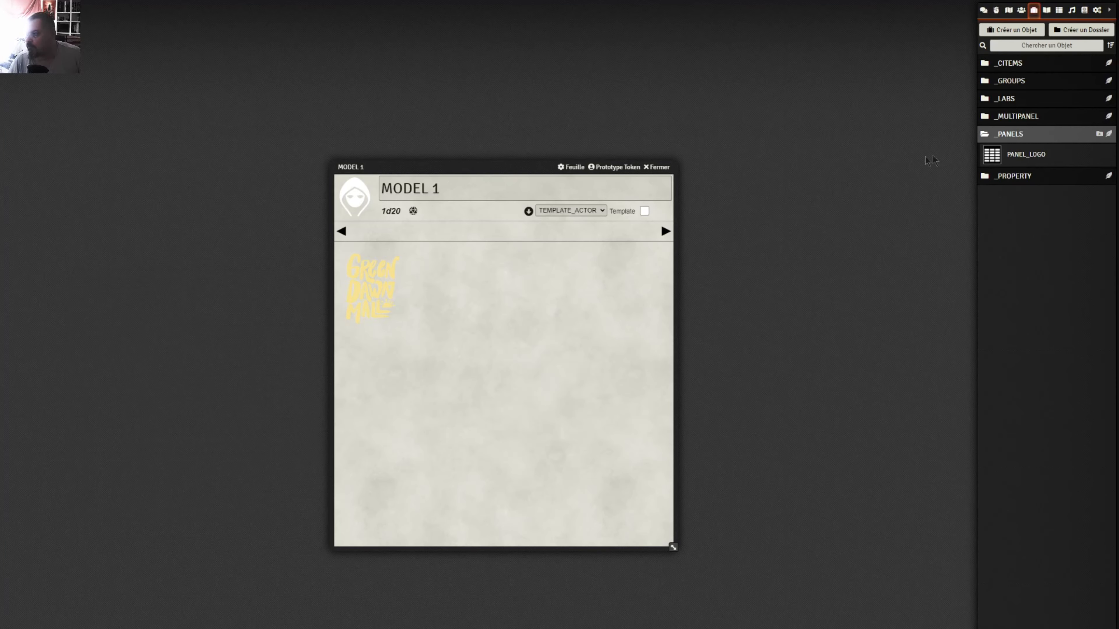
- Open TEMPLATE_ACTOR, rebuild its sheet, and reopen MODEL 1 to check the new logo image
{"action": "left_click", "coordinate": [1021, 11]}
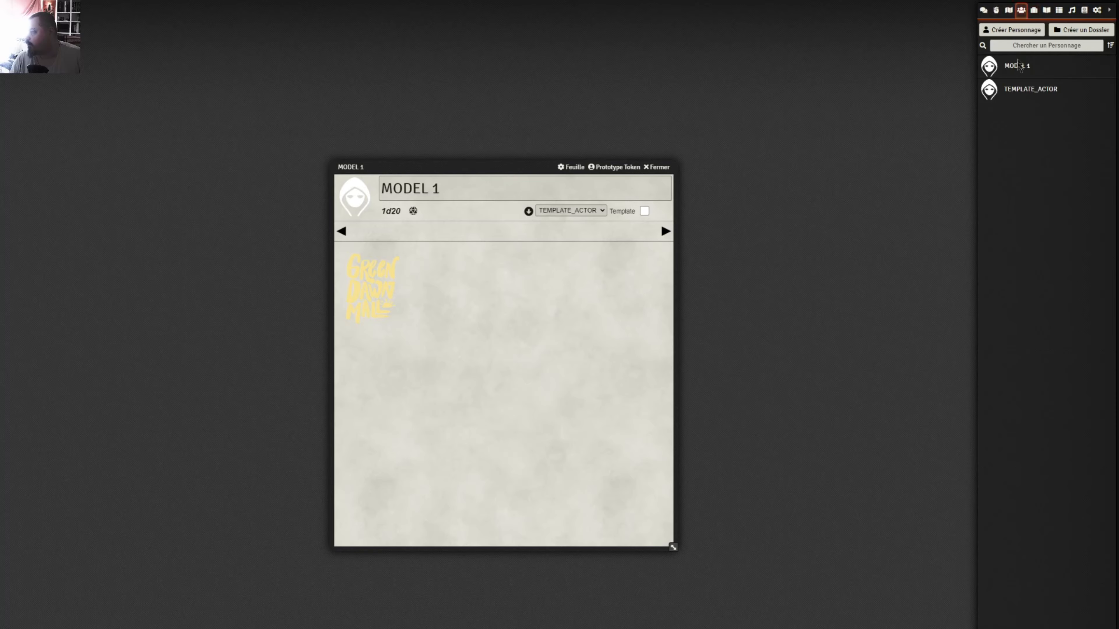
{"action": "left_click", "coordinate": [1018, 90]}
{"action": "left_click_drag", "start_coordinate": [211, 371], "coordinate": [152, 240]}
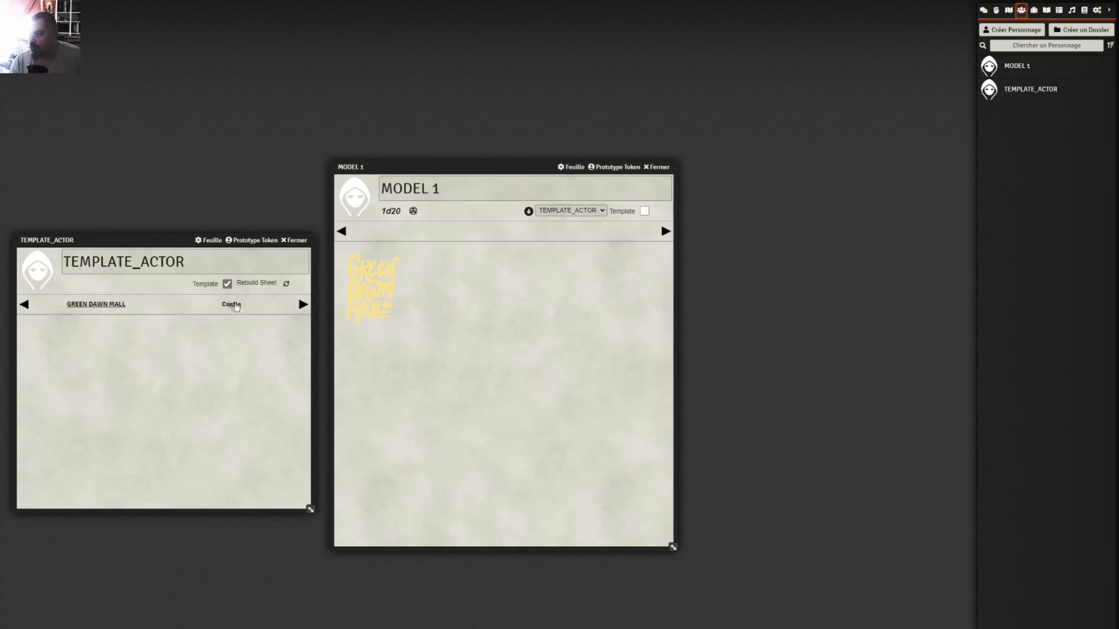
{"action": "left_click", "coordinate": [287, 283]}
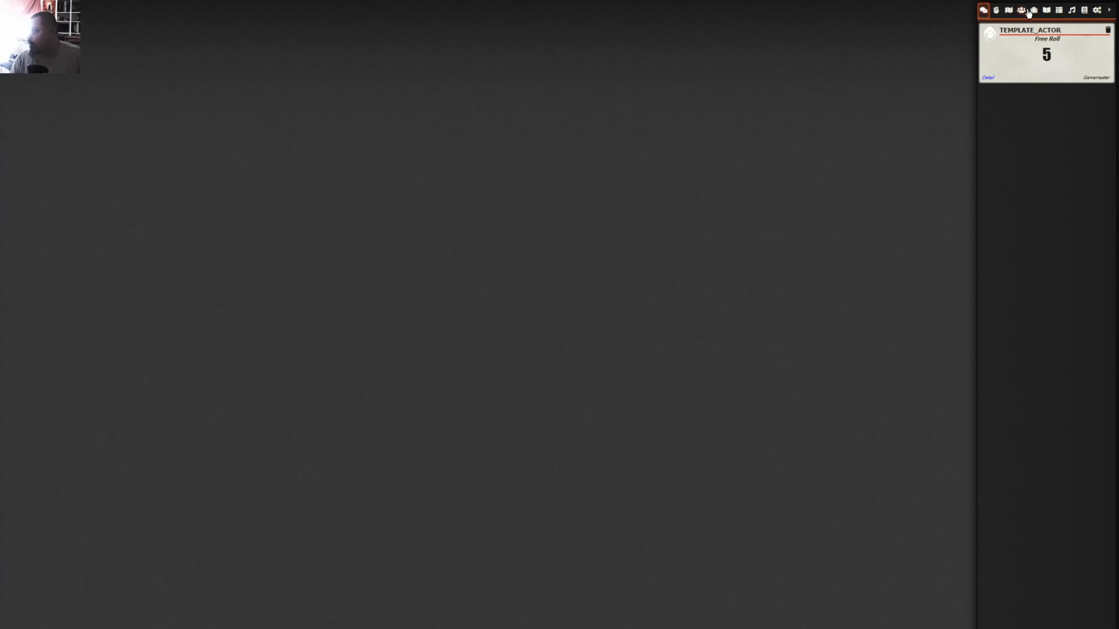
{"action": "left_click", "coordinate": [1021, 11]}
{"action": "left_click", "coordinate": [1015, 67]}
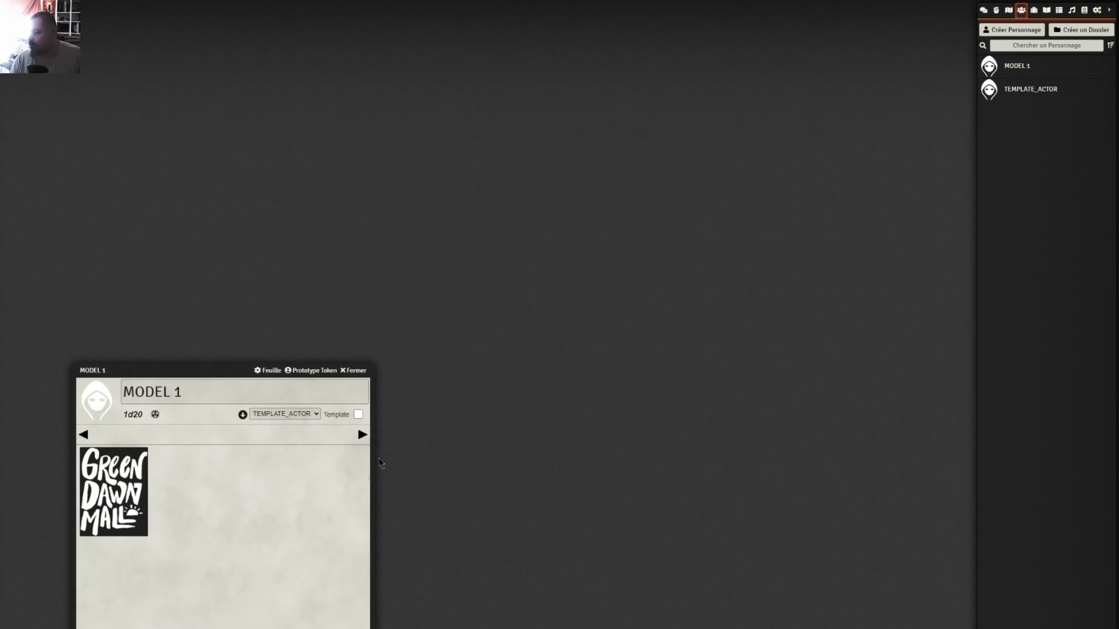